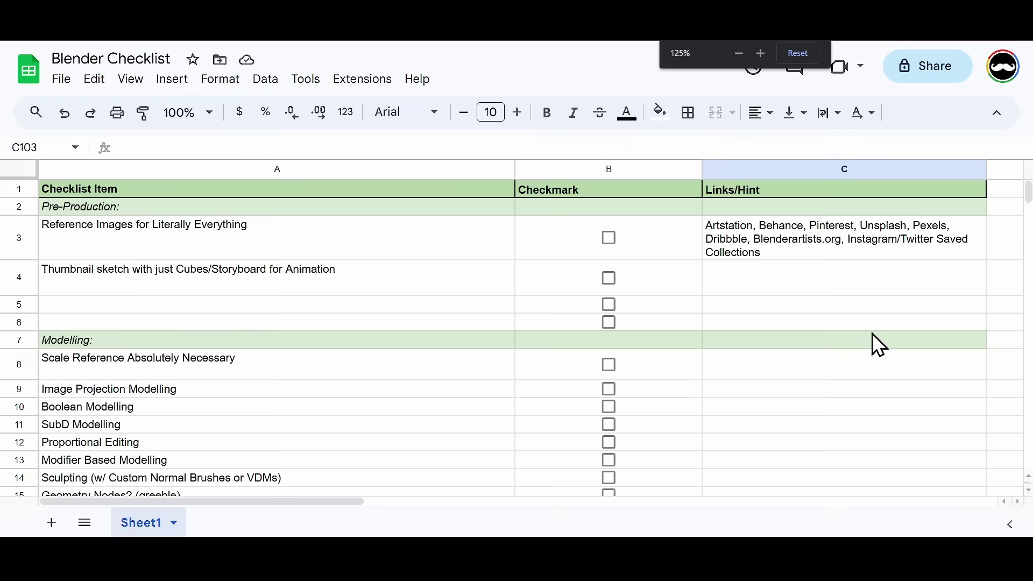
Scroll the checklist down to the Rendering items, then shift DaVinci Resolve's Lift wheel to rebalance shadows
scroll(467, 257, down, 3)
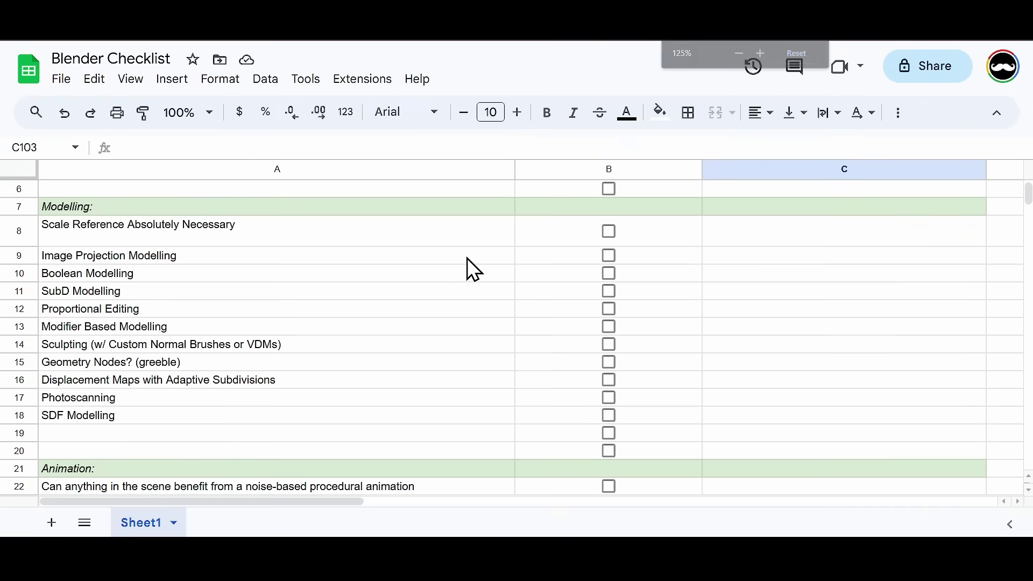
scroll(437, 276, down, 3)
scroll(437, 275, down, 8)
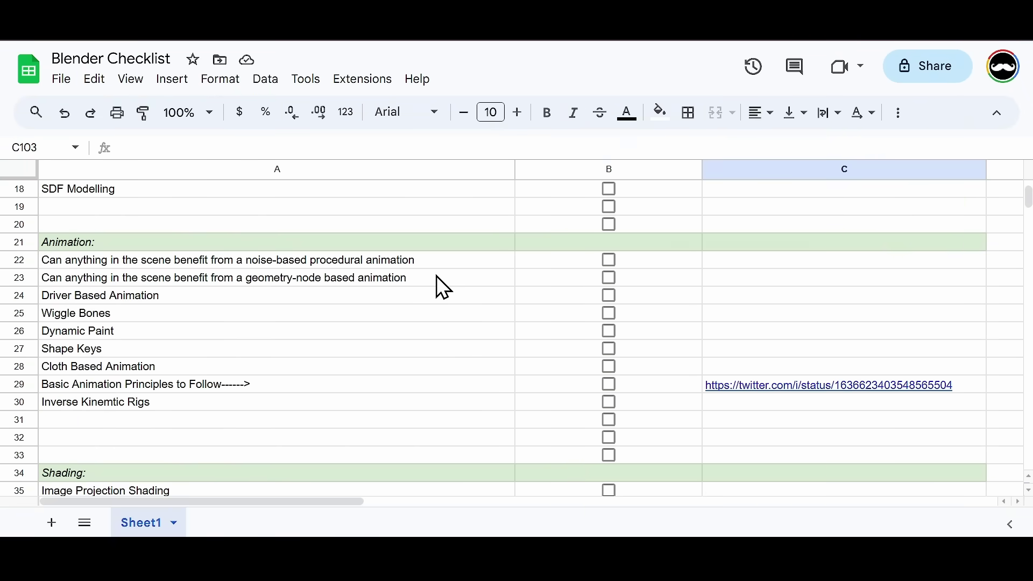
scroll(436, 275, down, 2)
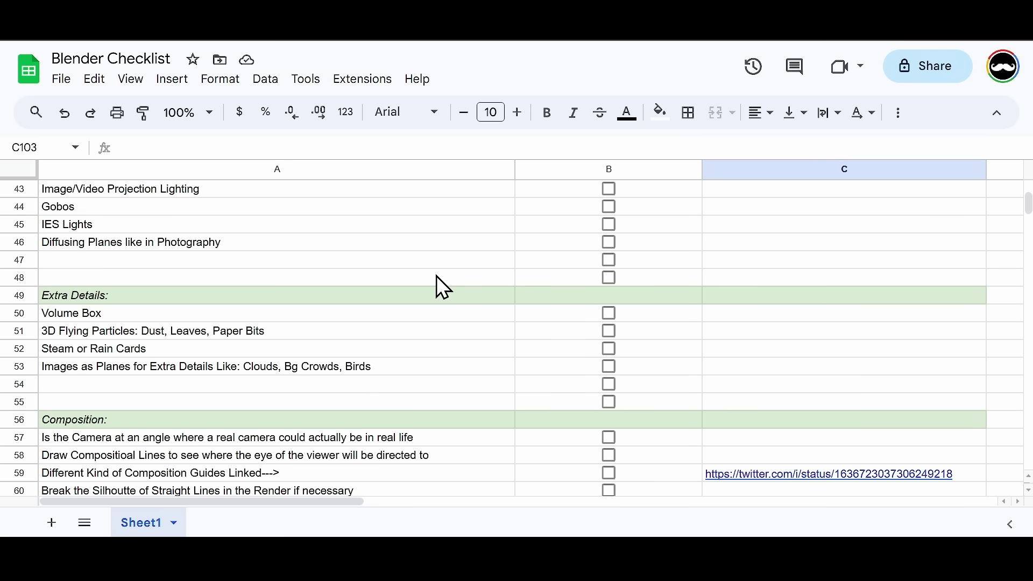
scroll(437, 276, down, 5)
scroll(437, 276, down, 3)
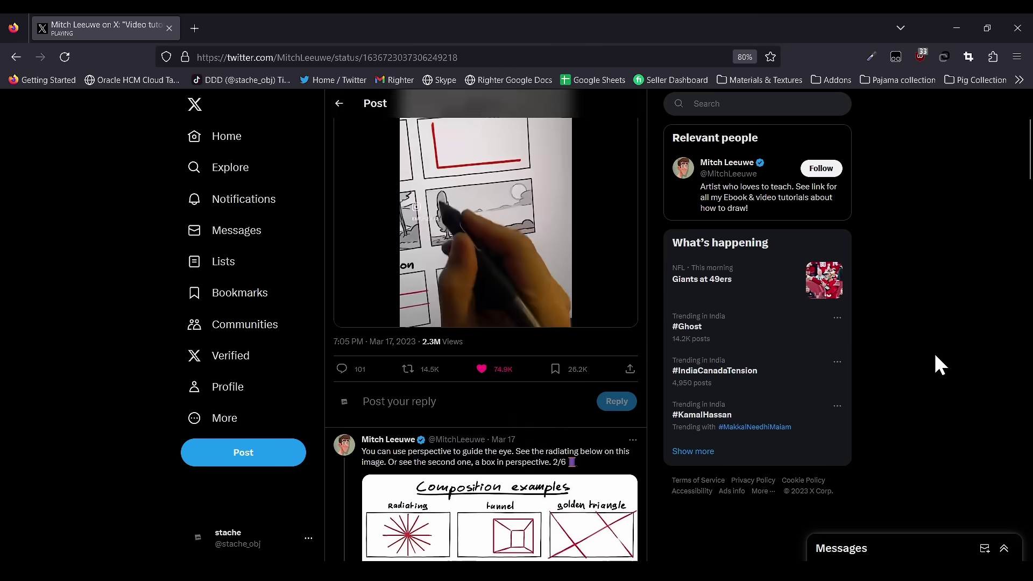
scroll(934, 350, up, 4)
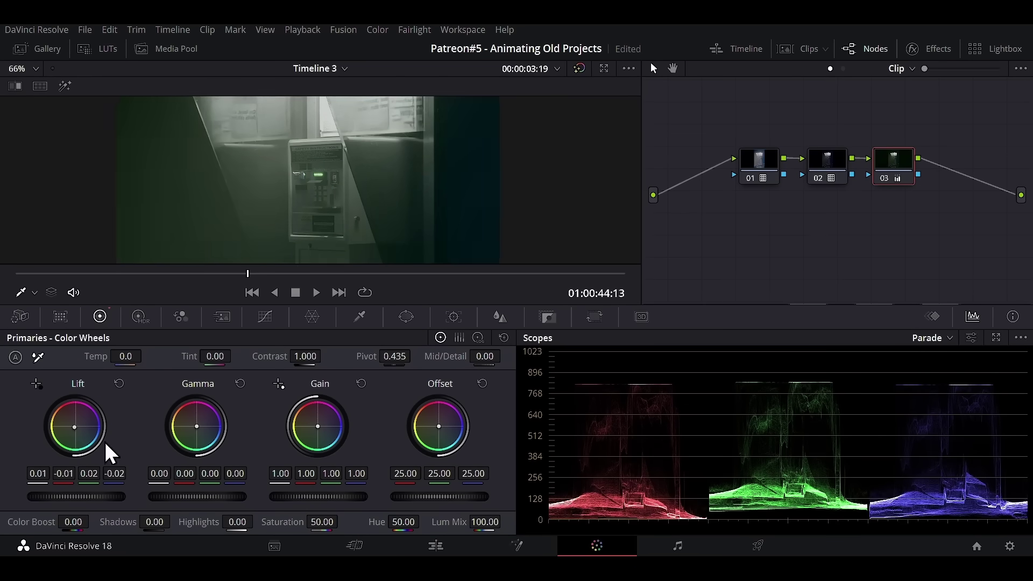
click(308, 213)
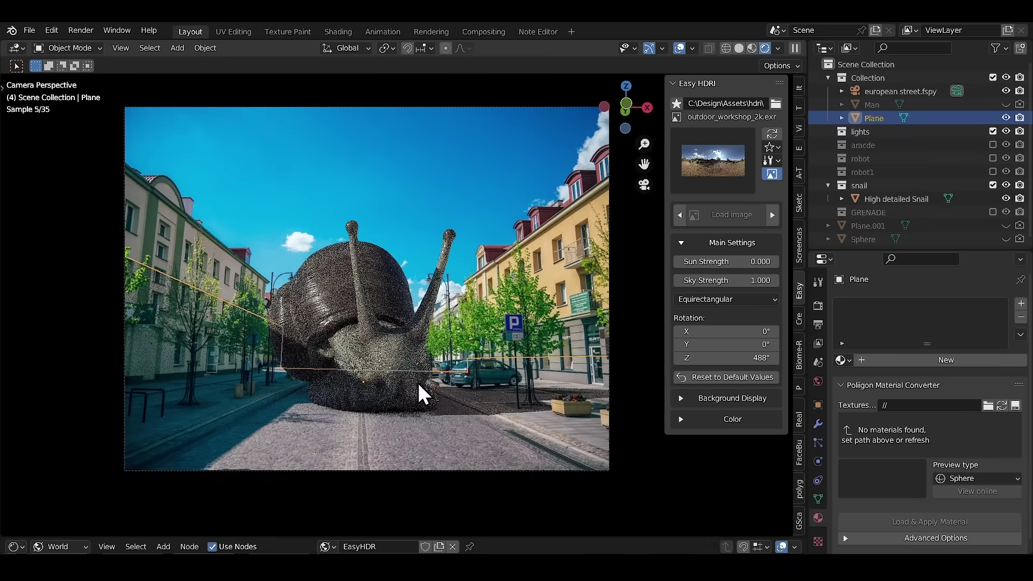
Rotate the snail around its vertical Z axis and deselect it
click(403, 384)
key(r)
key(z)
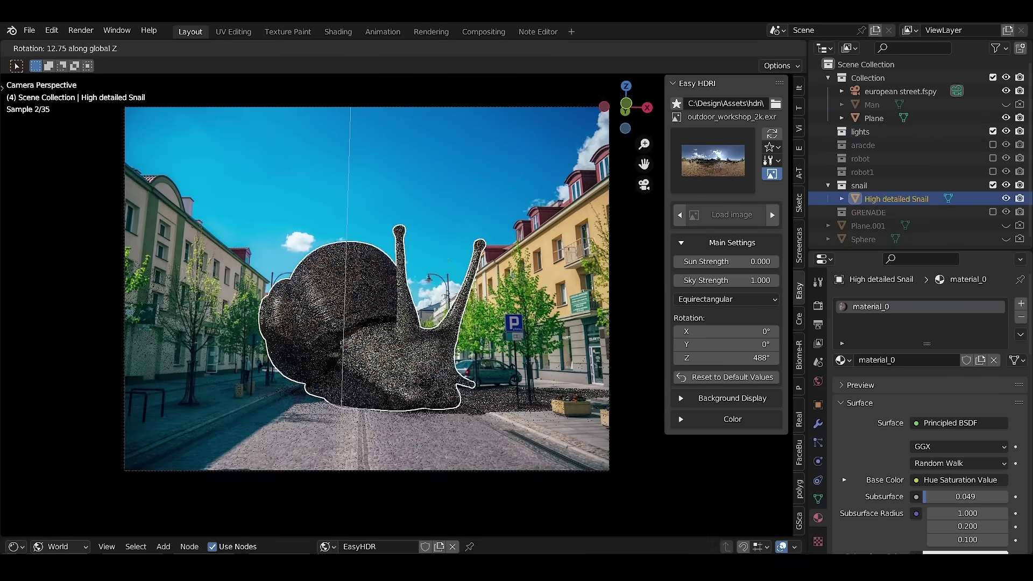
click(496, 415)
click(538, 407)
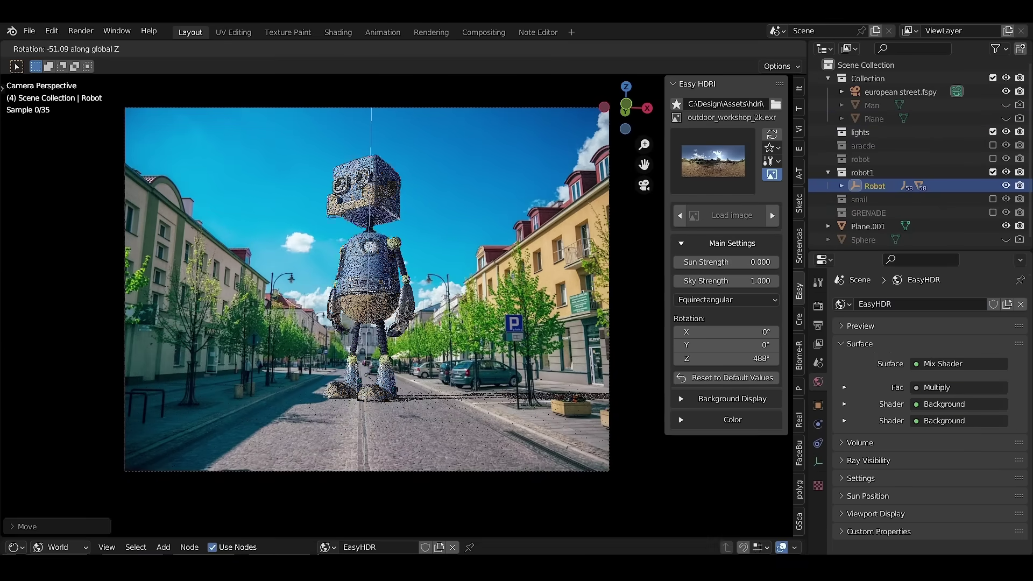
Rotate the robot around its vertical Z axis as well
click(392, 403)
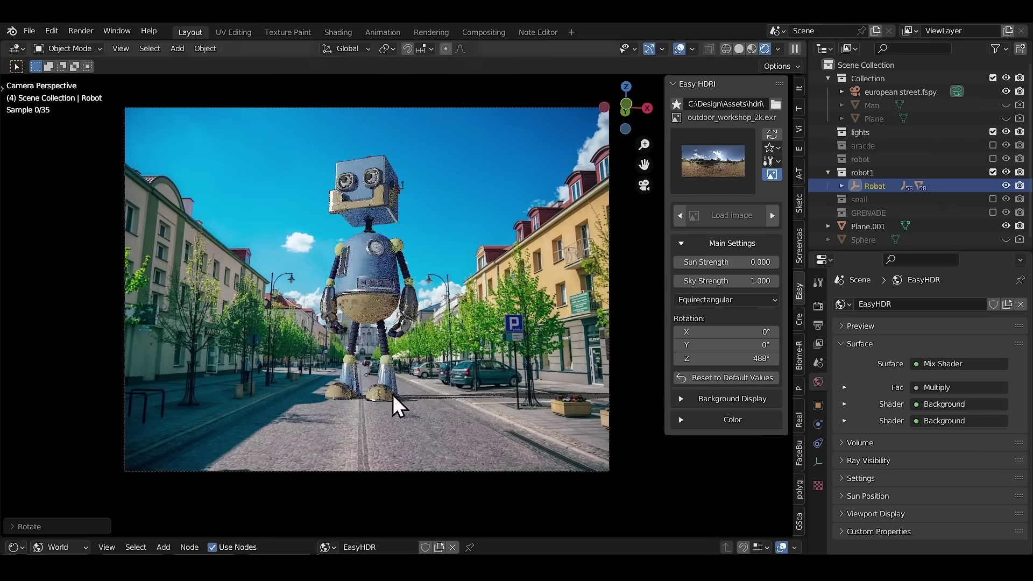
key(r)
key(z)
click(500, 325)
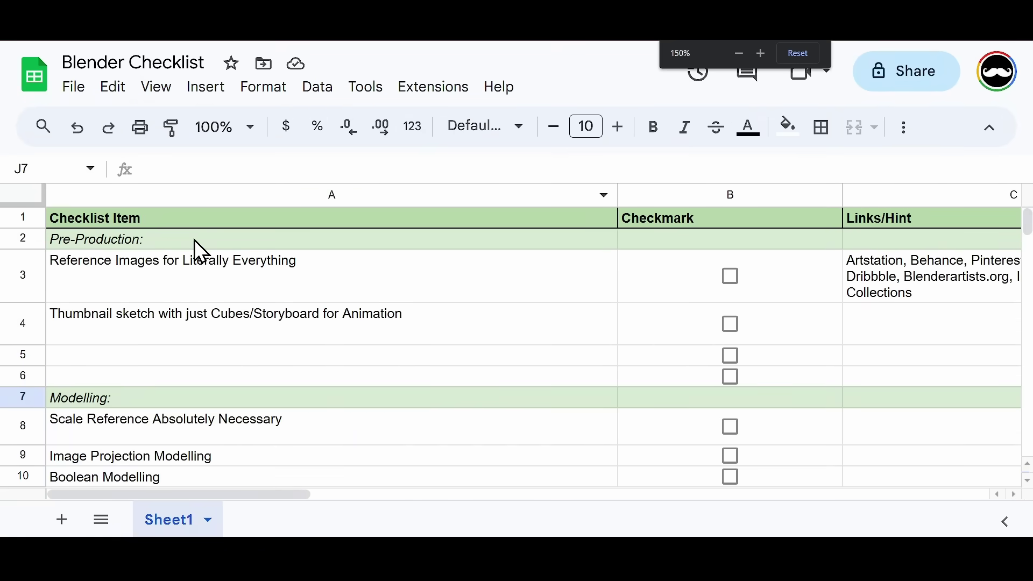
Select the Pre-Production, Modelling, Animation and Shading headings in turn while scrolling down
click(195, 240)
scroll(281, 279, down, 2)
click(282, 301)
scroll(271, 358, down, 3)
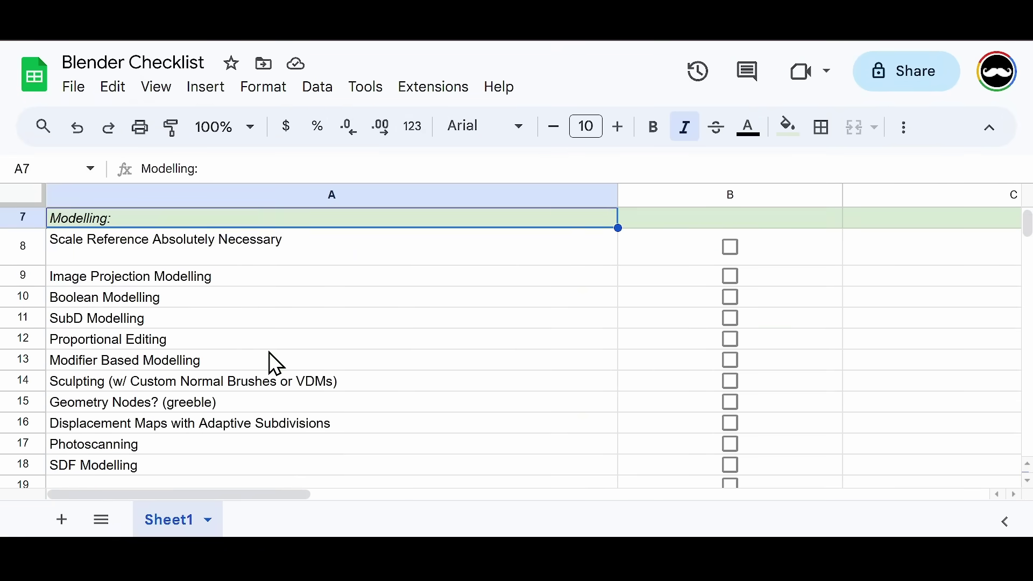
click(231, 363)
scroll(215, 365, down, 4)
click(178, 380)
scroll(228, 387, down, 4)
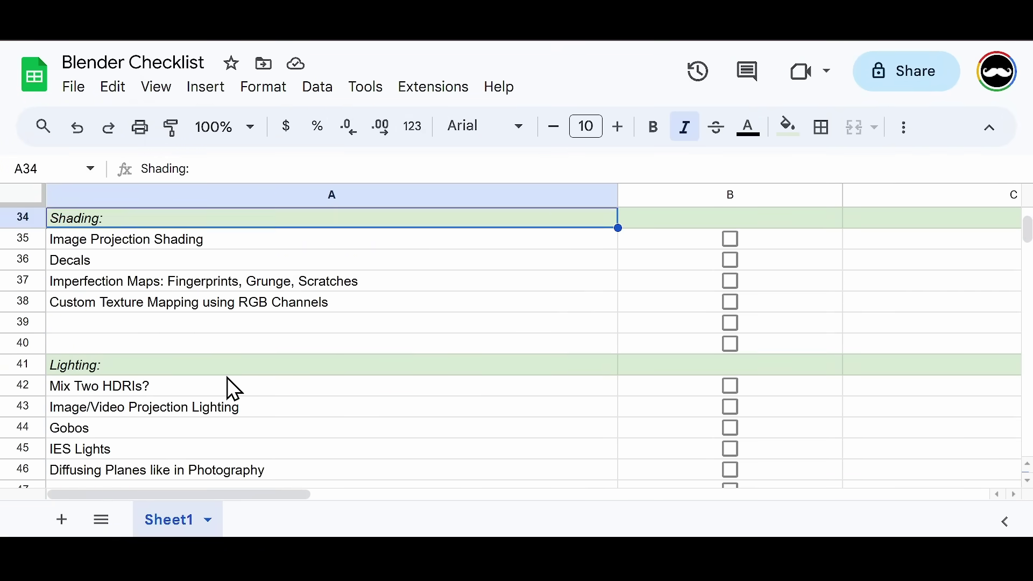
Select the Lighting and Extra Details headings, then scroll the sheet down and back up
click(91, 281)
click(167, 447)
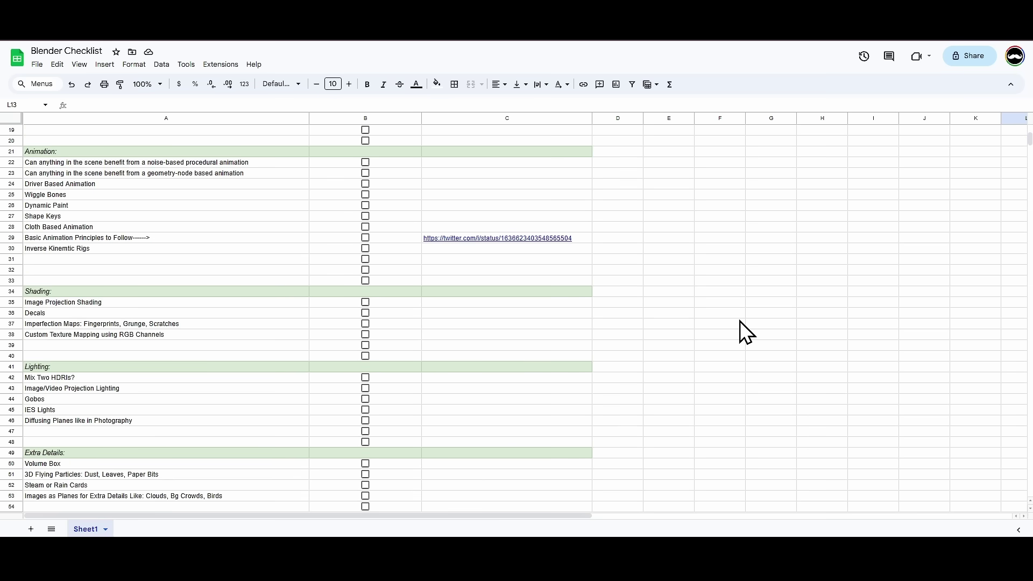
scroll(740, 320, down, 5)
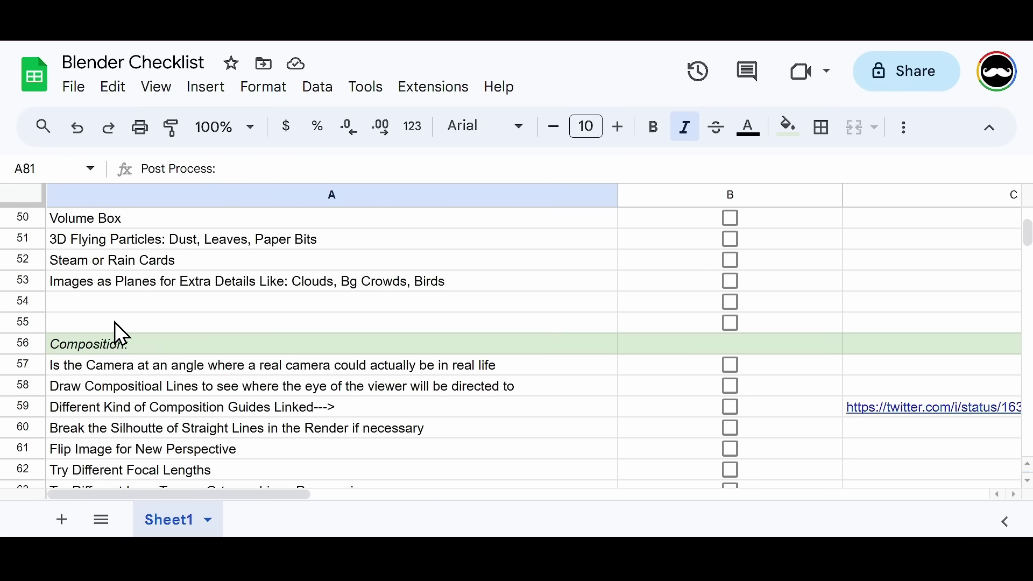
scroll(97, 326, up, 5)
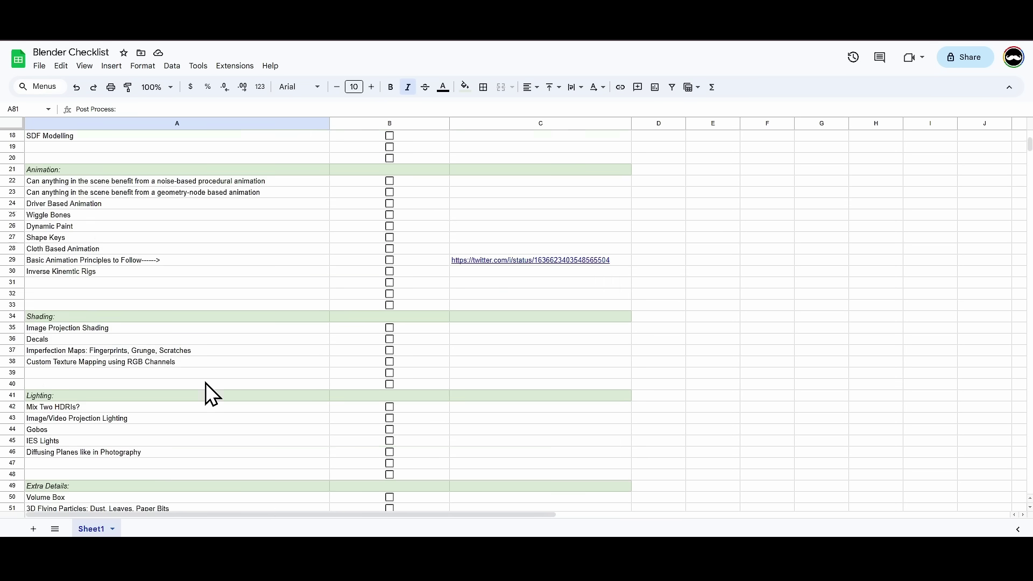
scroll(205, 383, down, 5)
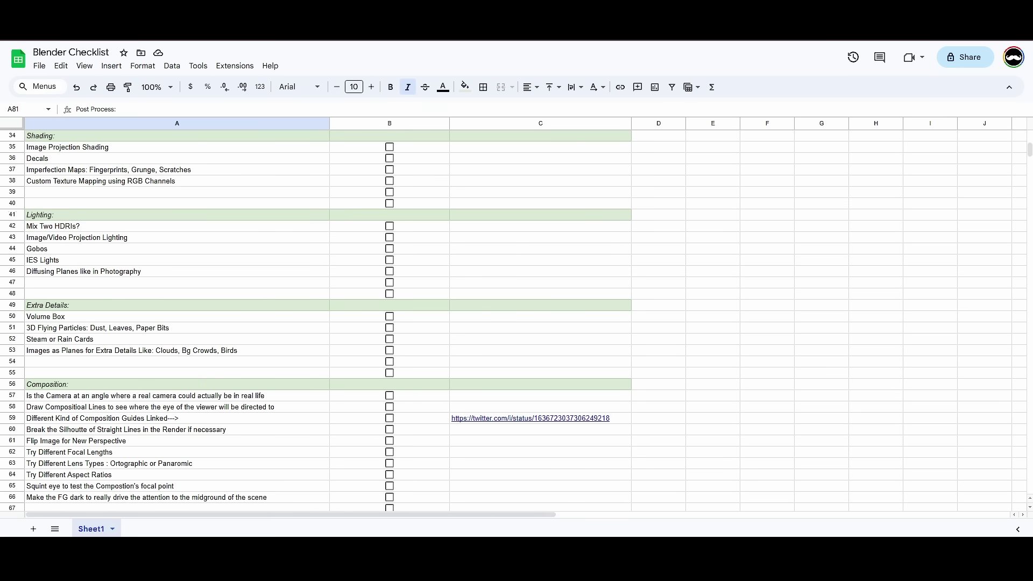
scroll(191, 487, up, 10)
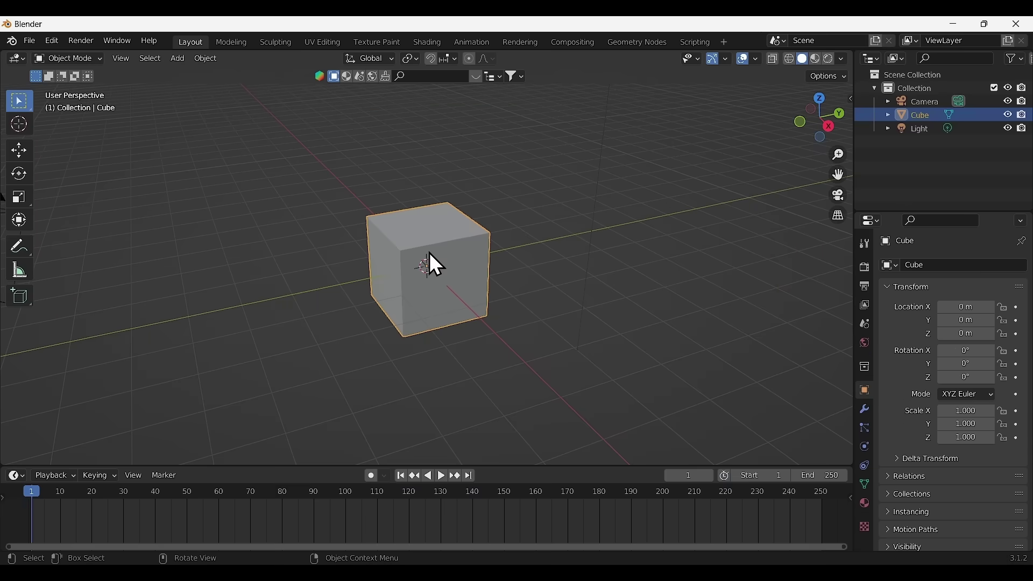
Delete the default cube and lengthen the cylinder part by scaling it
key(x)
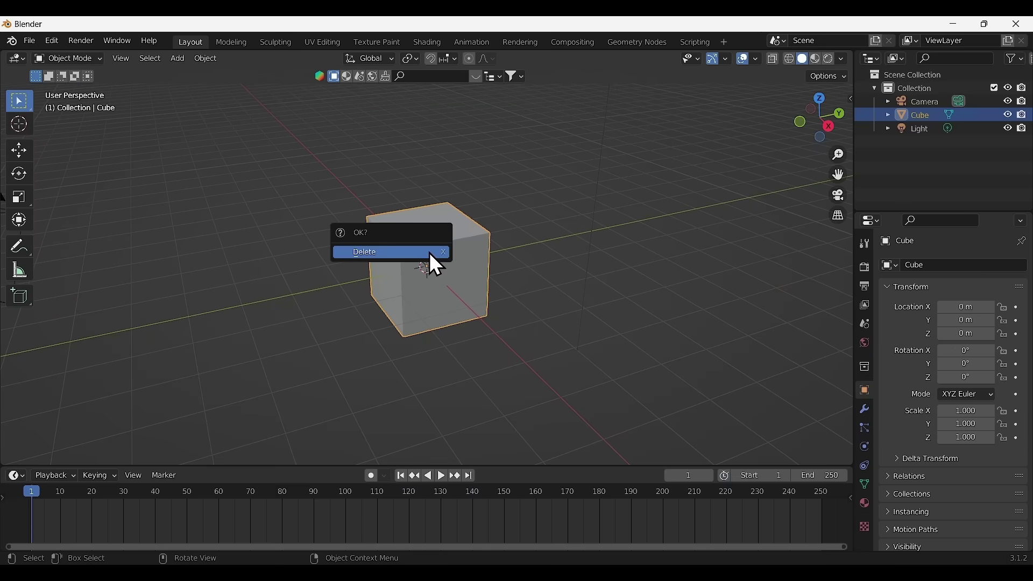
click(429, 254)
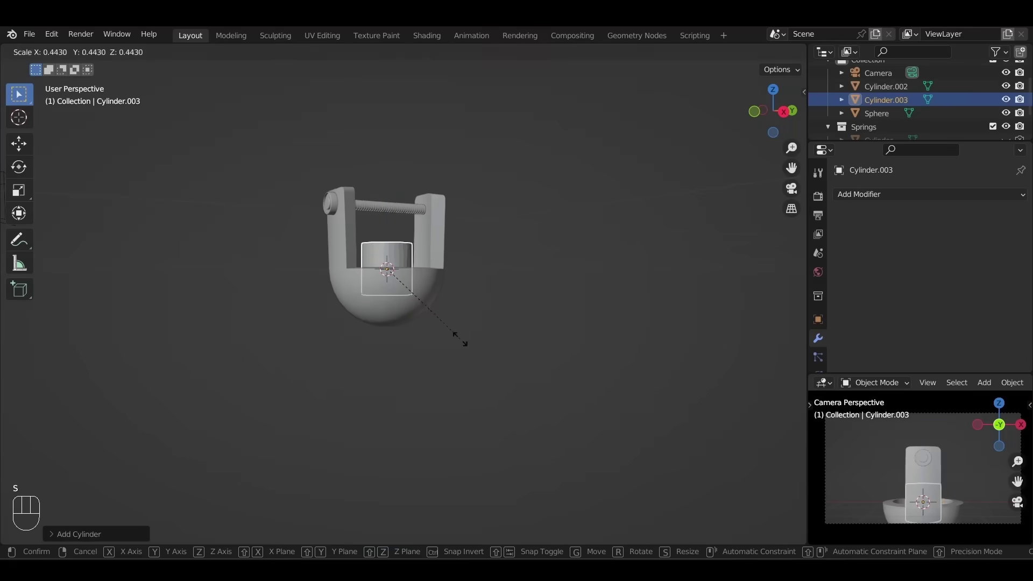
click(314, 298)
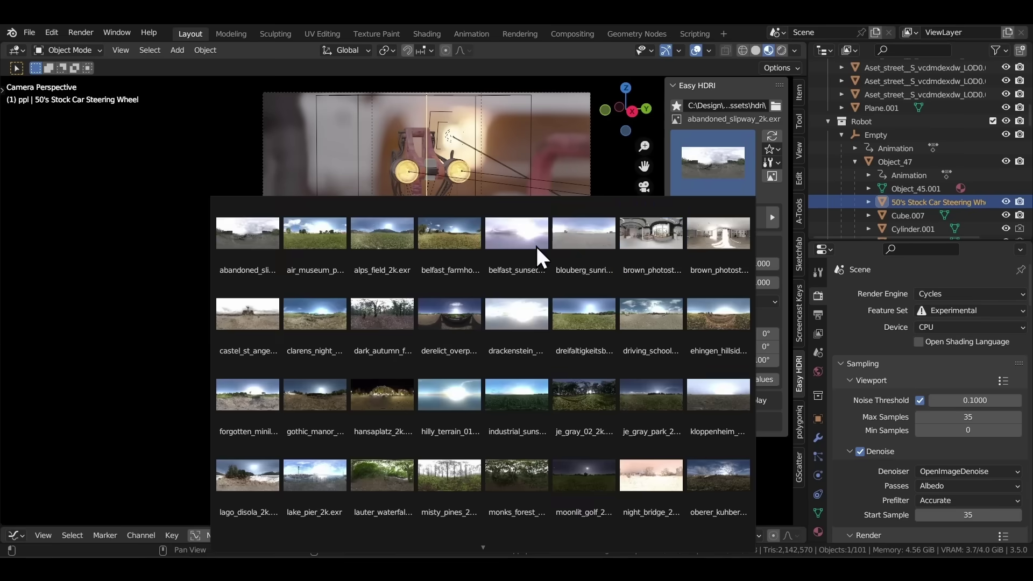
scroll(346, 476, down, 5)
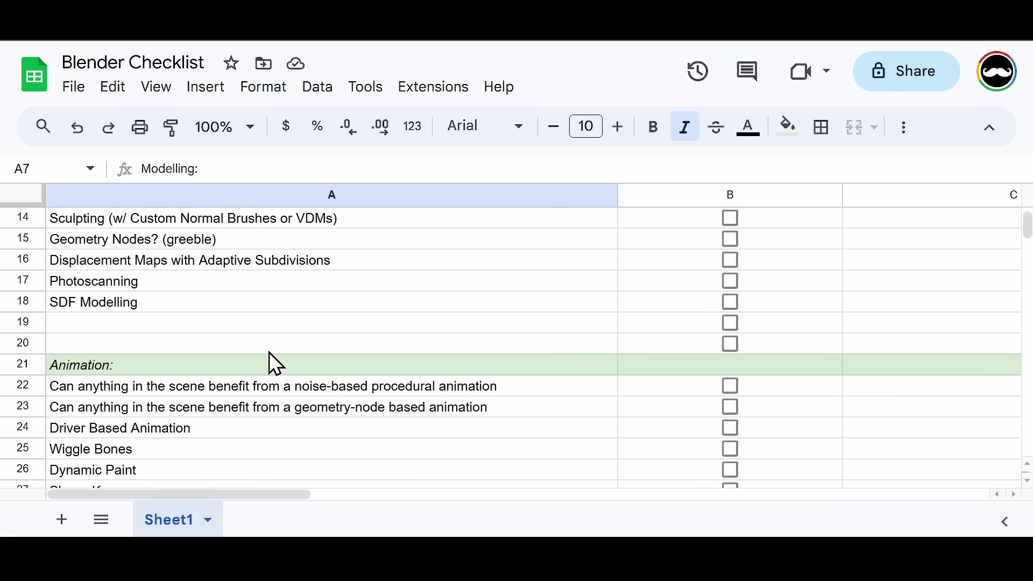
Select the Animation heading and spin the Easy HDRI environment's Z rotation in Blender
click(271, 358)
scroll(228, 350, down, 3)
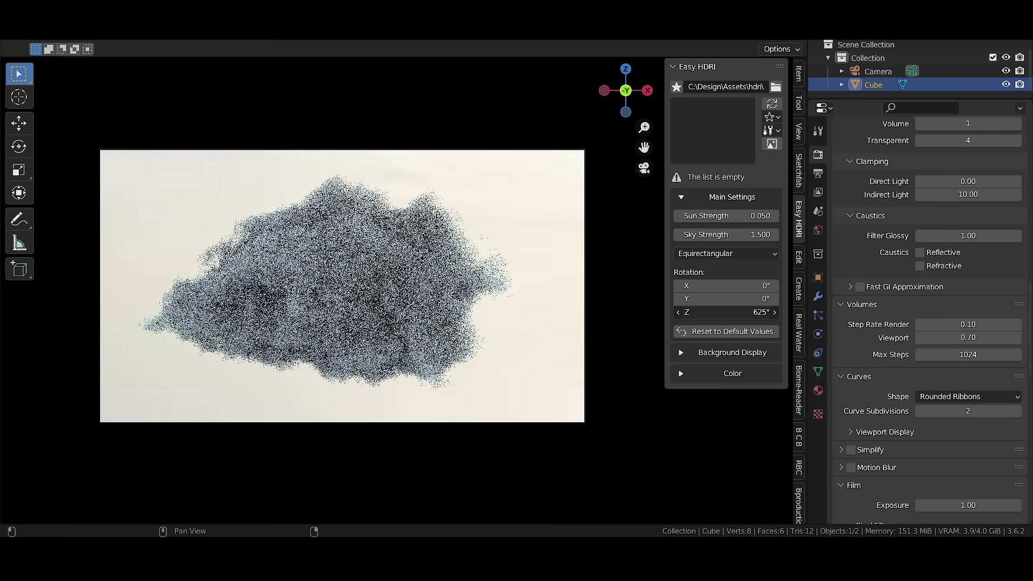
drag(727, 312, 748, 312)
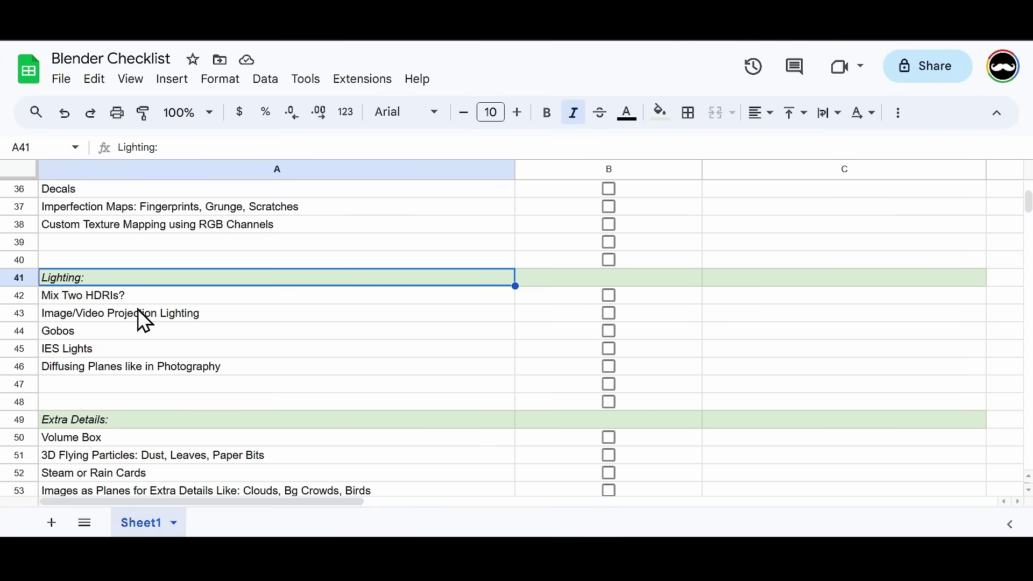
Step down the Lighting items from Mix Two HDRIs? and Image/Video Projection Lighting onward
click(127, 300)
click(123, 318)
key(Down)
key(Down)
key(Down)
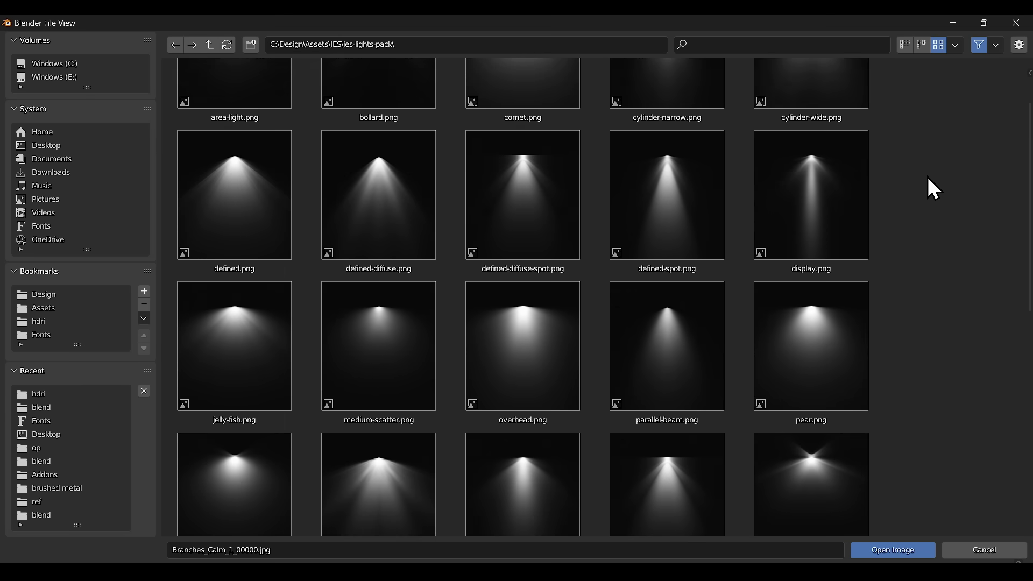
Select the Extra Details heading and Volume Box item, then enlarge the volume cube around the road
scroll(927, 179, down, 10)
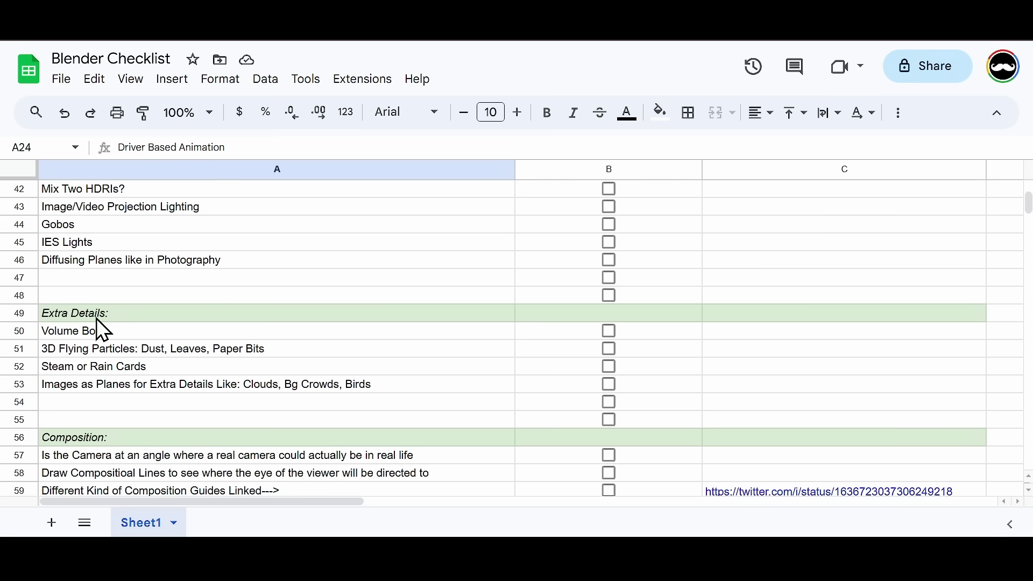
click(97, 318)
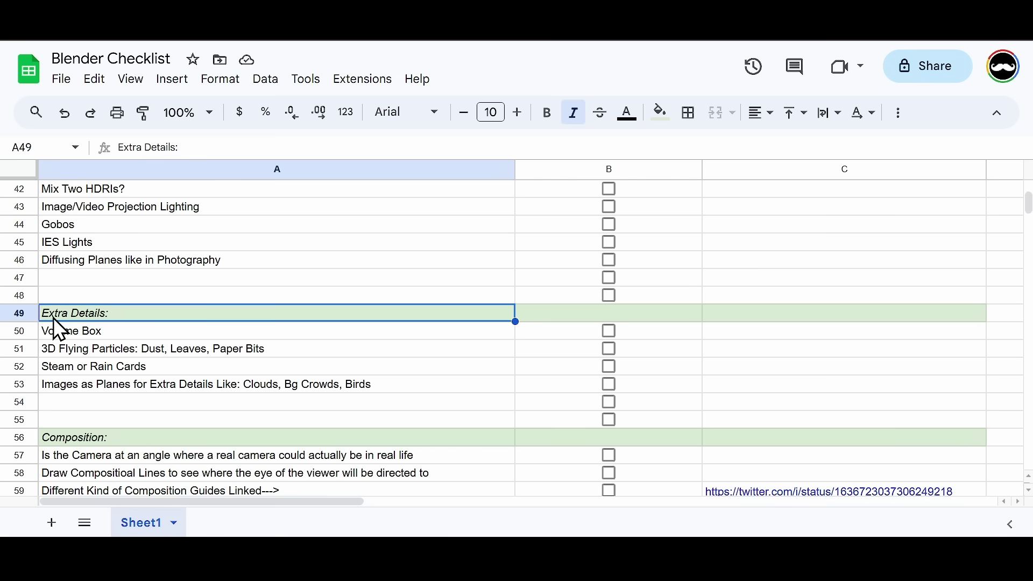
click(94, 333)
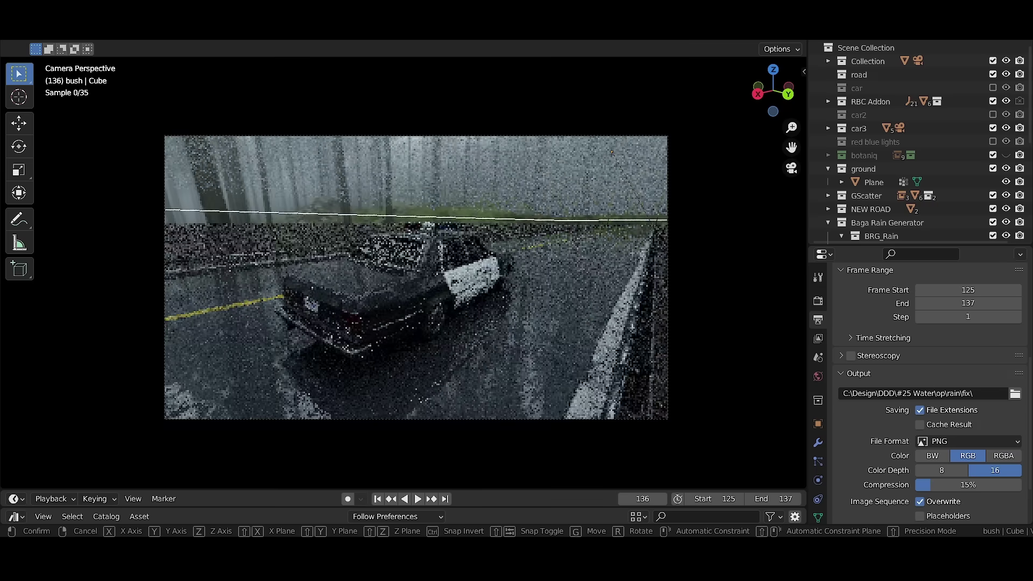
click(769, 378)
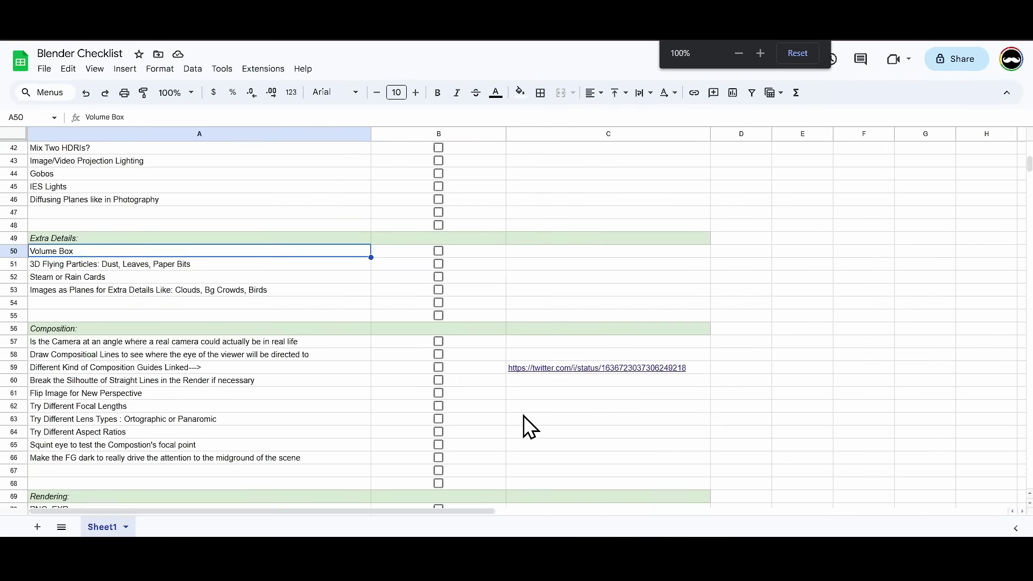
Zoom the page to 125% and tick the Volume Box checkbox in B50
key(ctrl+plus)
key(ctrl+plus)
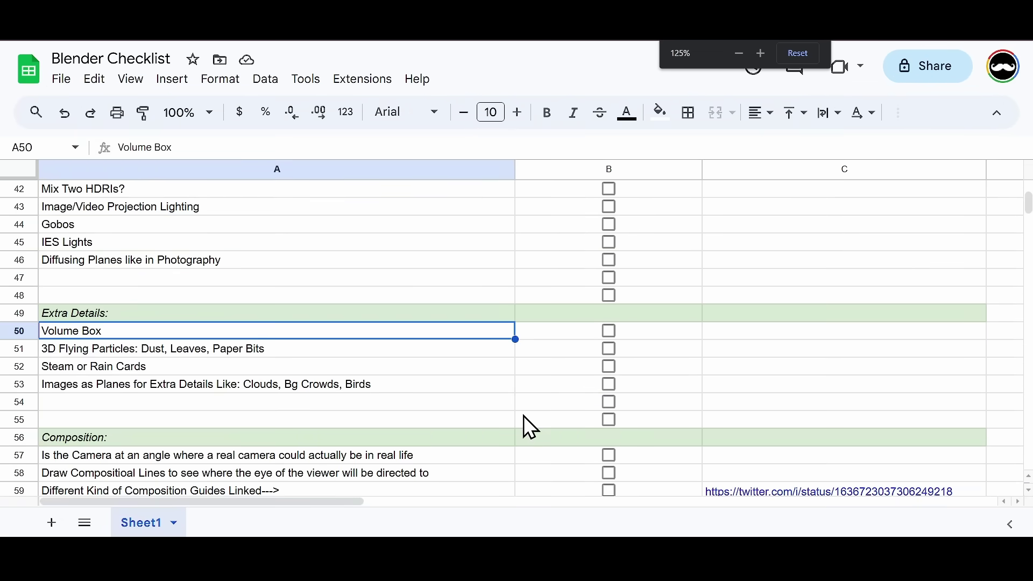
click(610, 333)
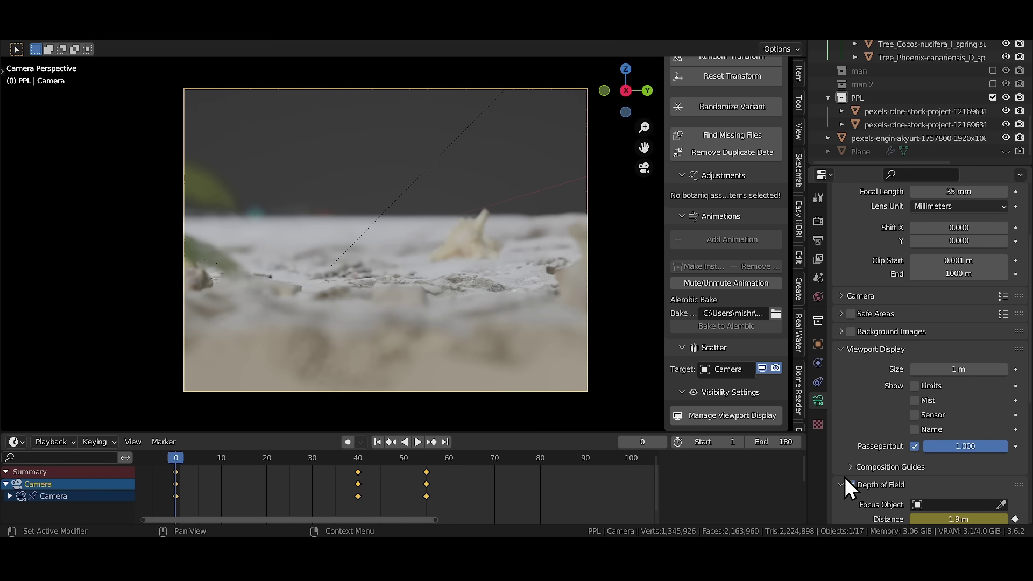
Disable the camera's depth of field, play the beach animation, and select the video plane of people
click(851, 485)
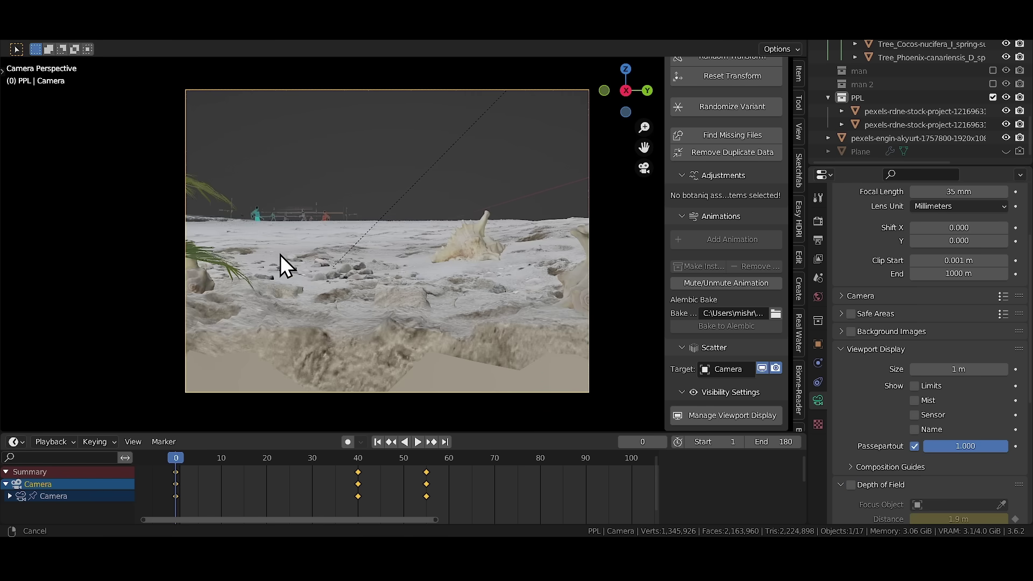
scroll(323, 261, up, 3)
key(space)
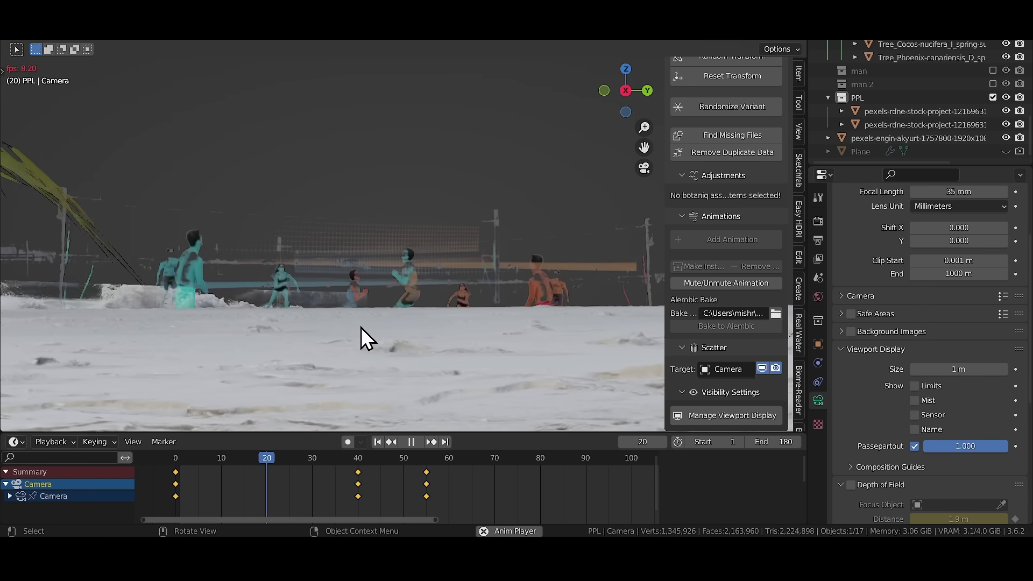
click(148, 299)
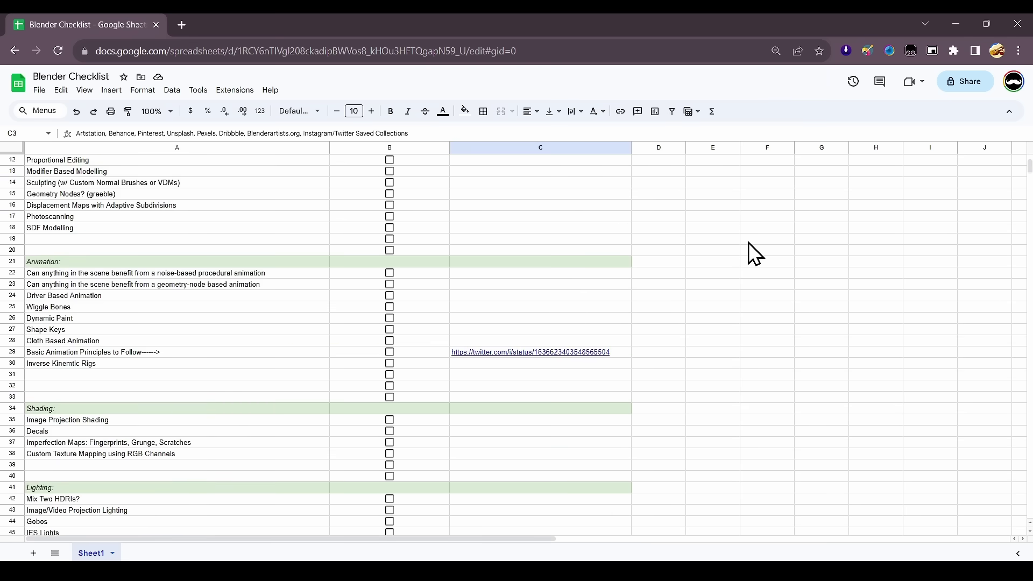
scroll(748, 242, down, 5)
scroll(748, 254, down, 6)
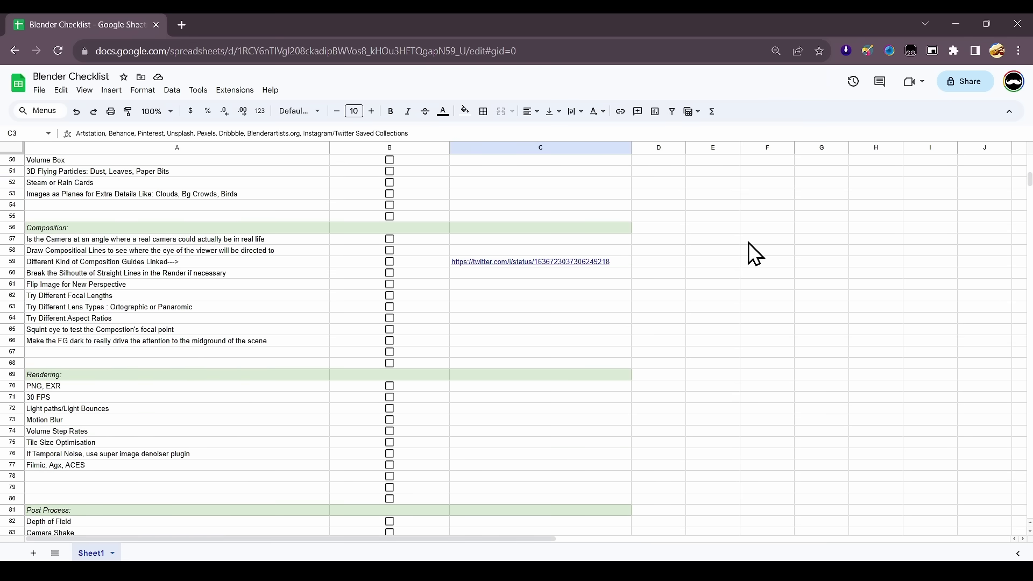
click(86, 240)
click(98, 253)
click(105, 263)
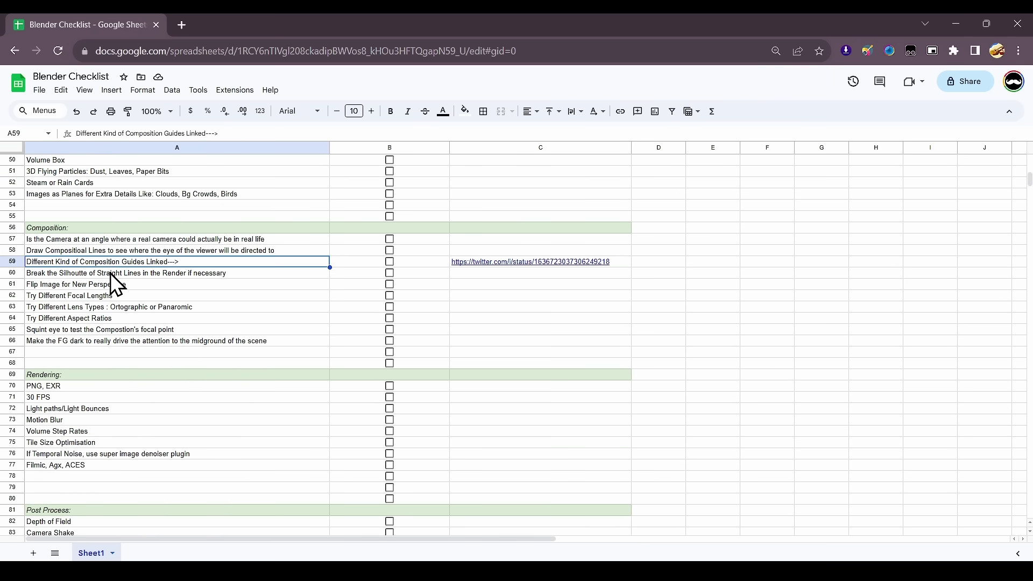
click(111, 274)
click(113, 285)
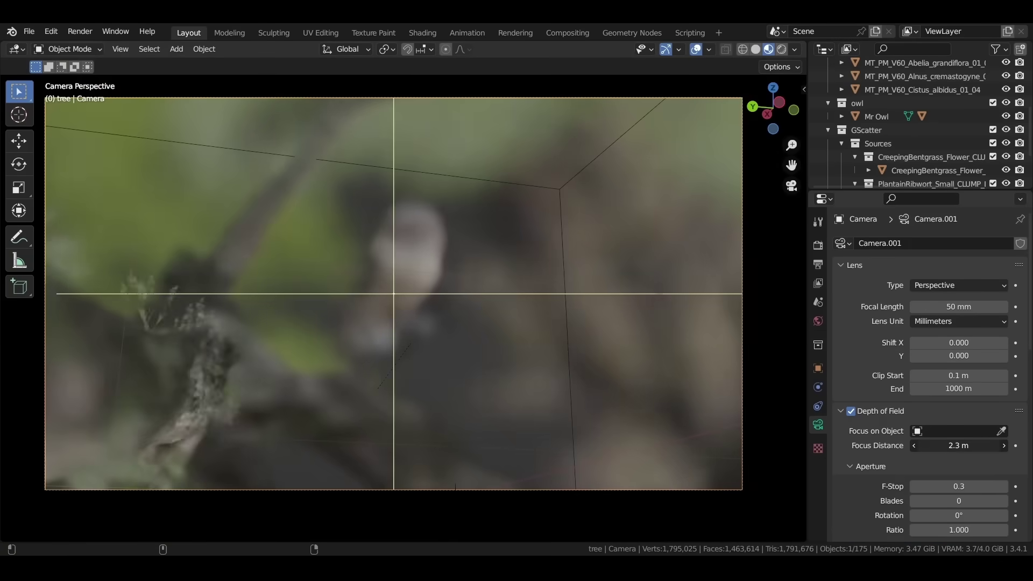
drag(523, 162, 322, 227)
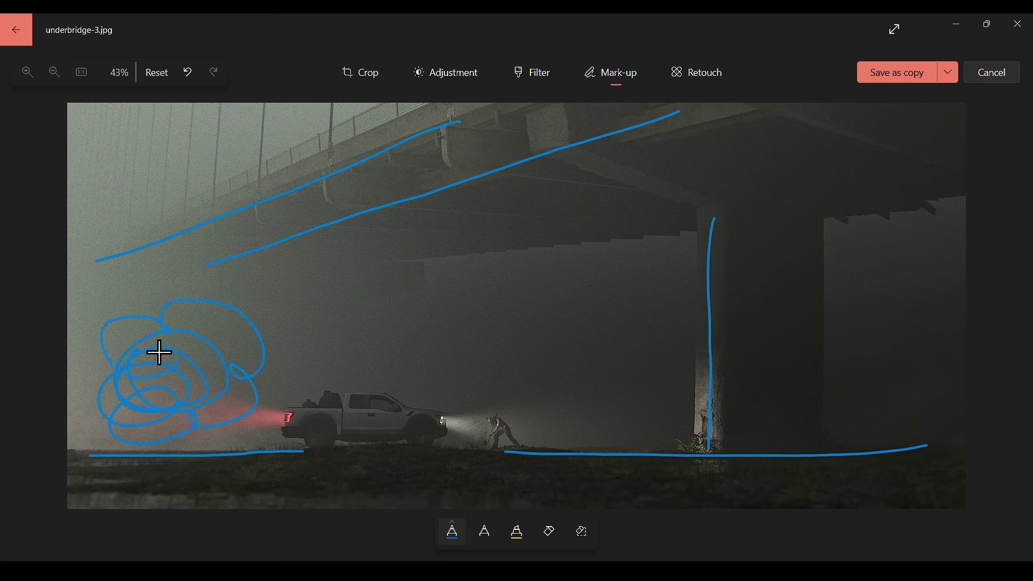
click(201, 263)
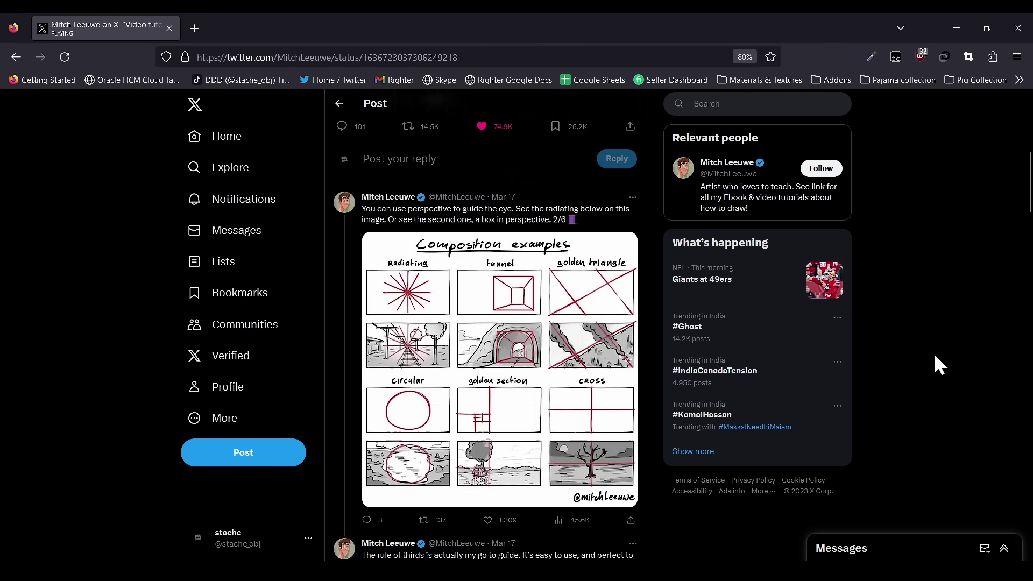
scroll(934, 351, up, 5)
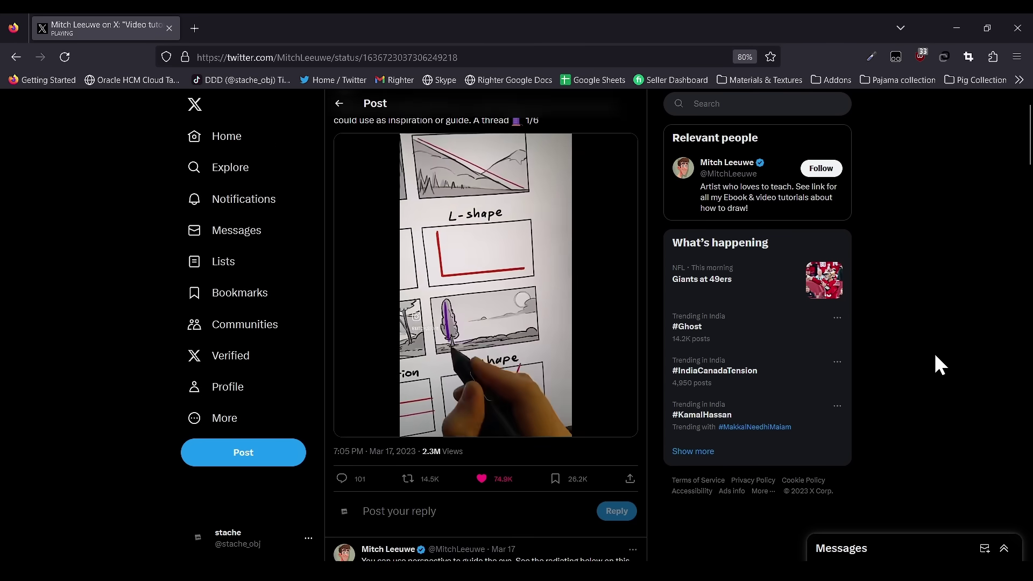
scroll(934, 351, up, 2)
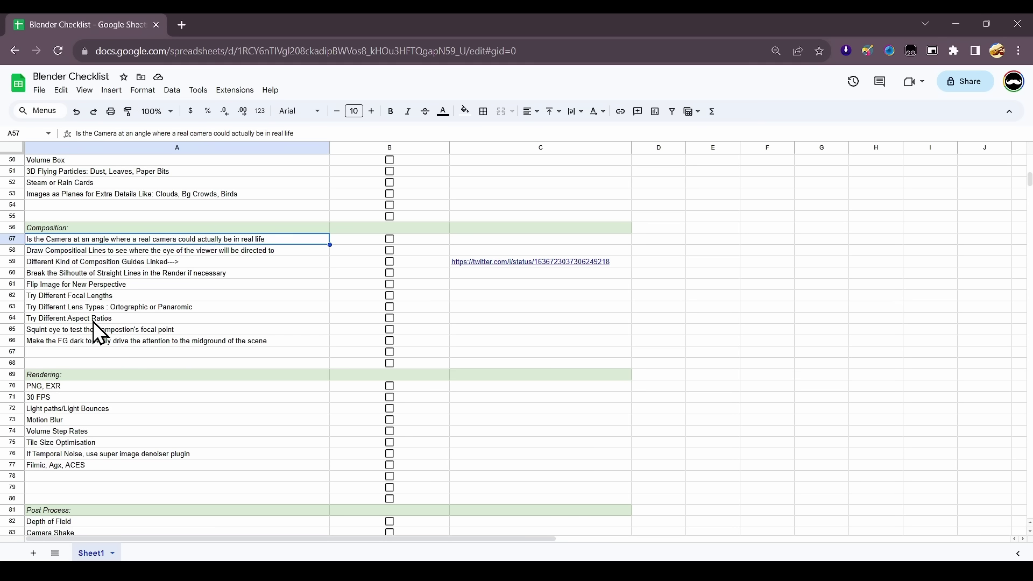
click(117, 298)
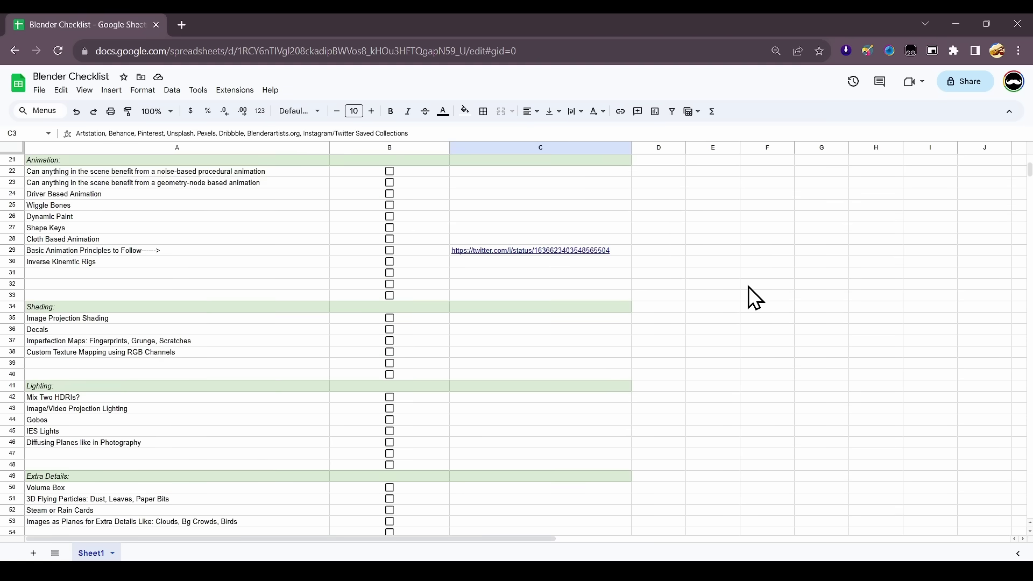
scroll(747, 286, down, 8)
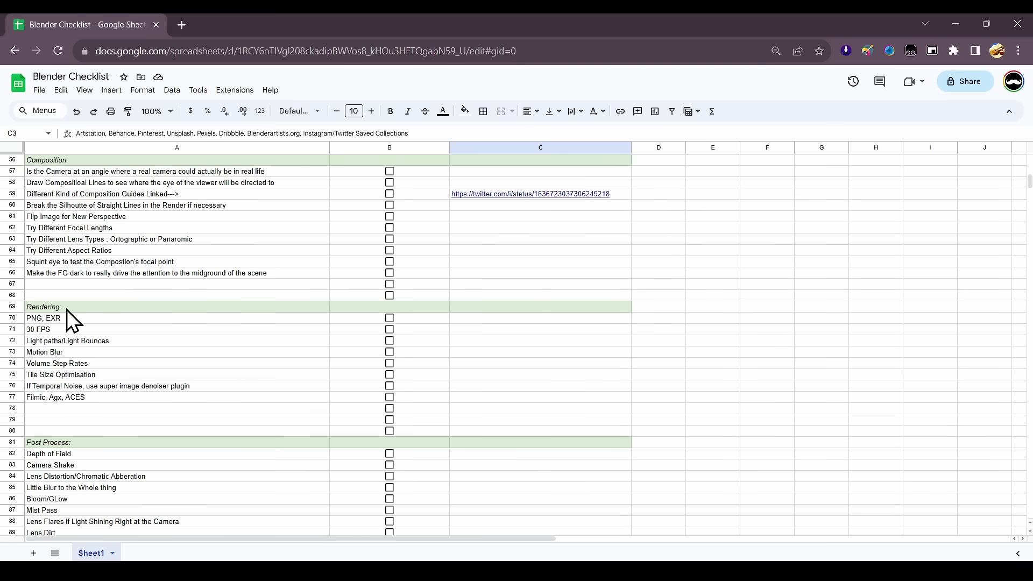
click(69, 320)
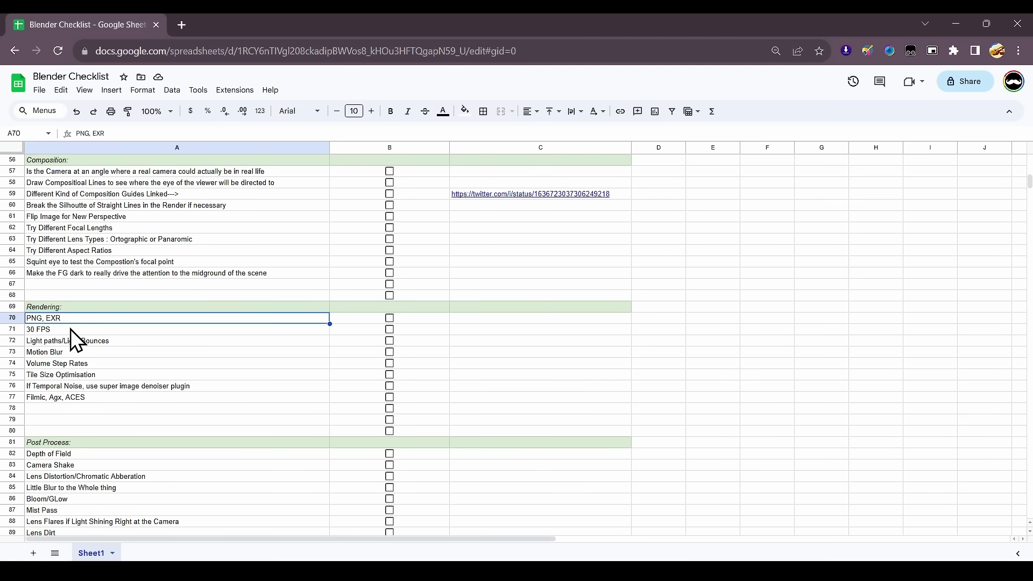
click(70, 328)
click(107, 342)
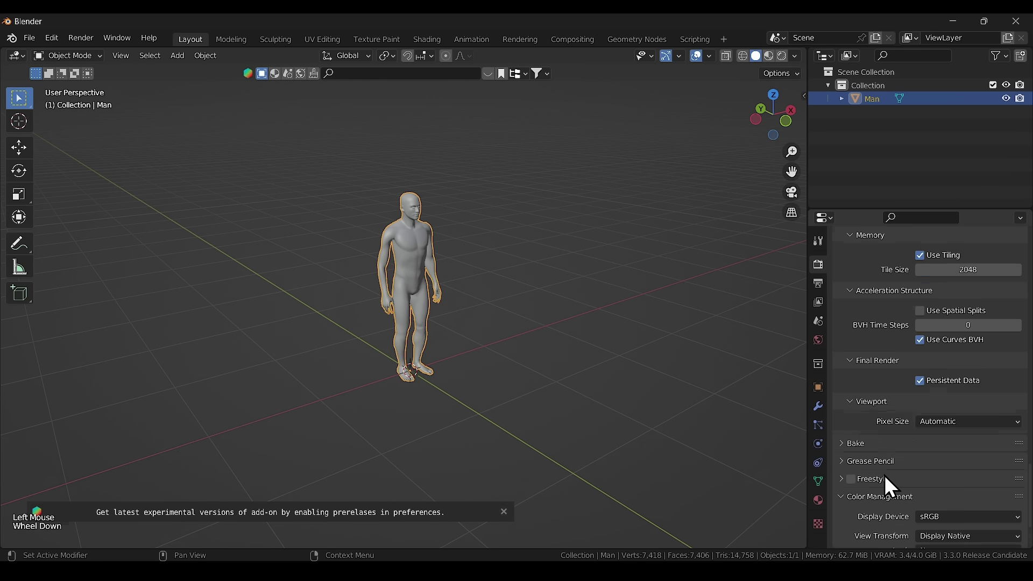
scroll(885, 476, down, 3)
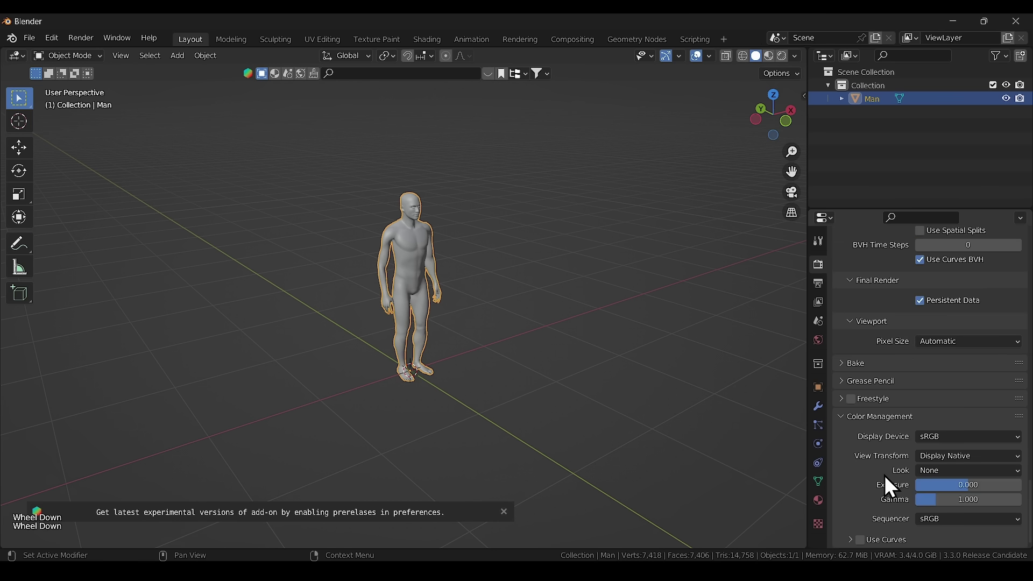
click(934, 453)
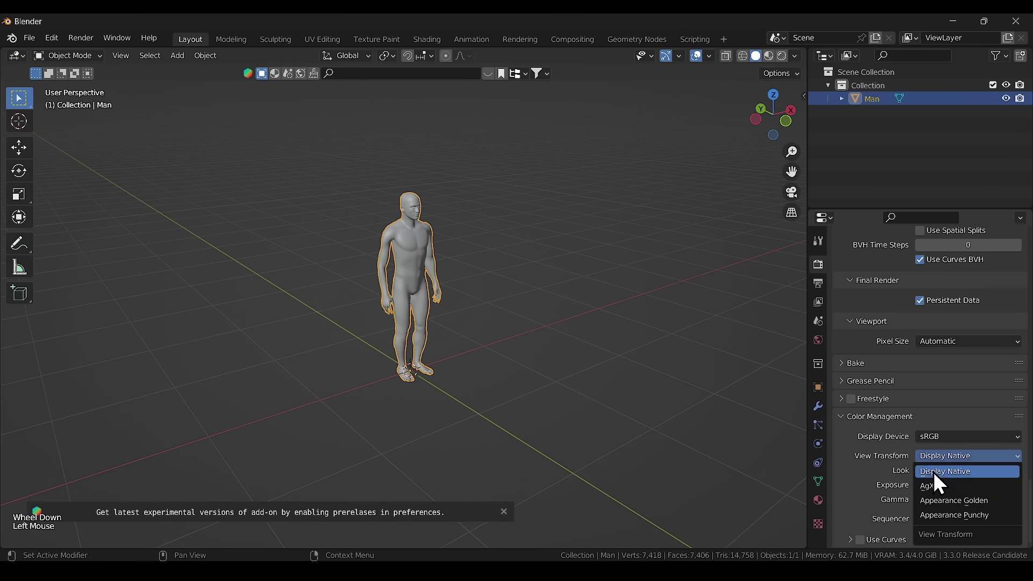
click(931, 492)
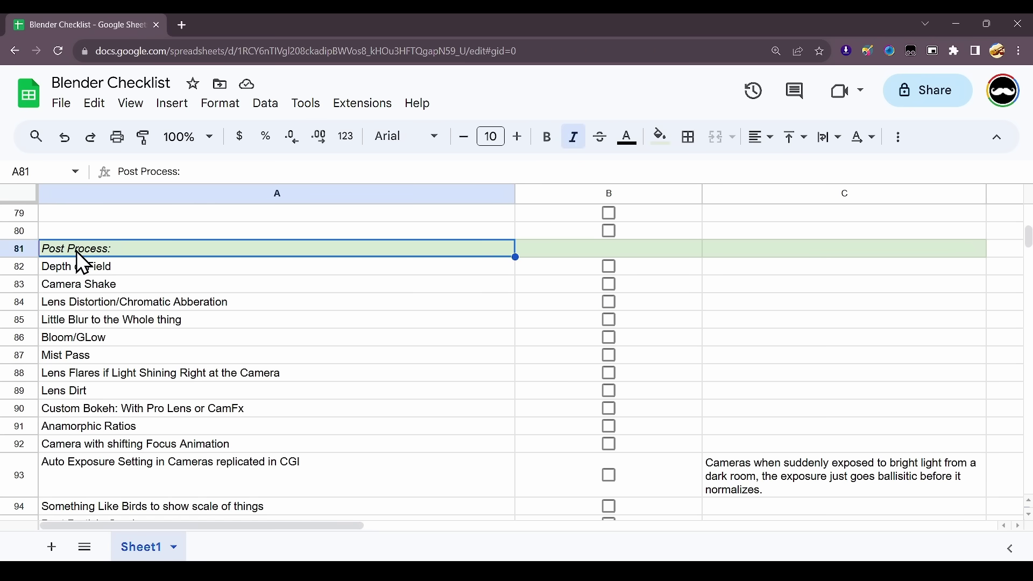
click(111, 265)
click(110, 285)
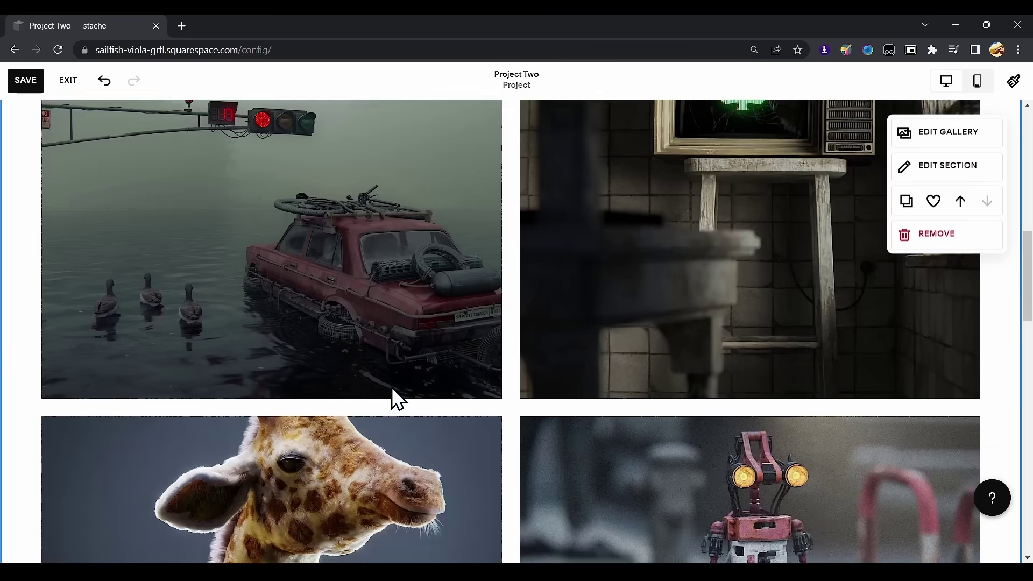
Scroll down the page, dismiss the Fluid Engine introduction, and open the mountain lake section's settings
scroll(392, 386, down, 8)
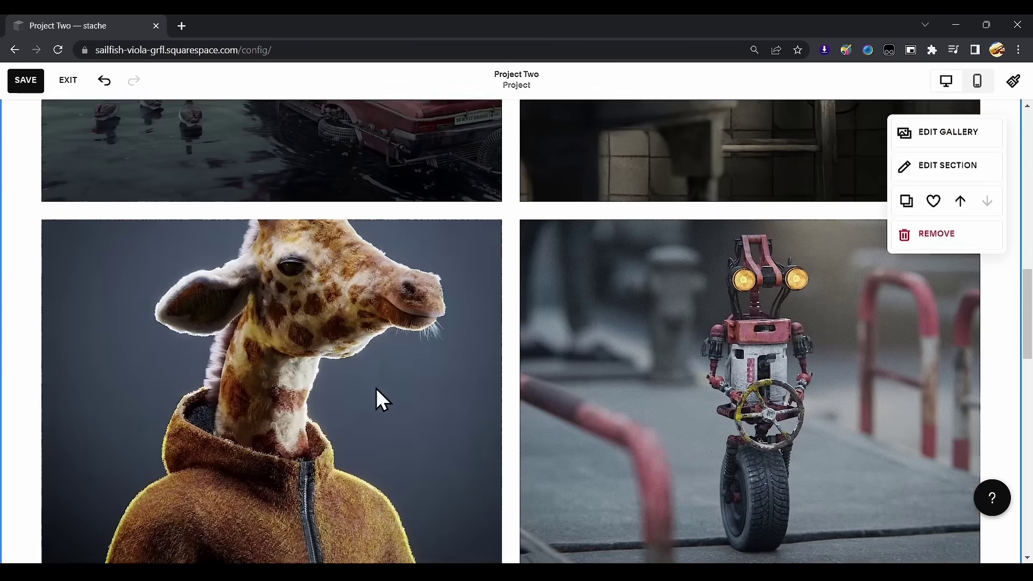
scroll(191, 405, down, 9)
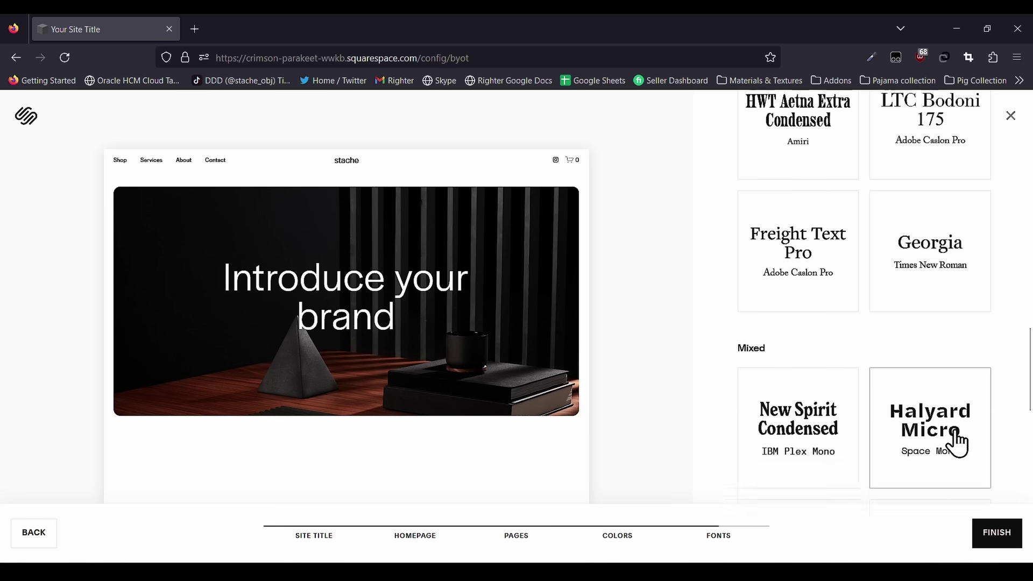
scroll(957, 442, down, 7)
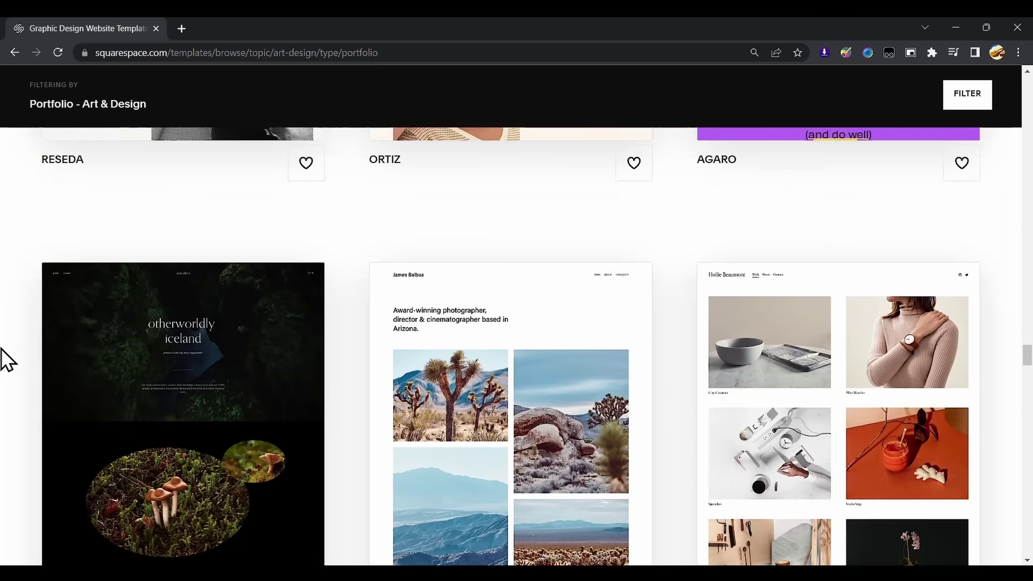
scroll(7, 359, down, 8)
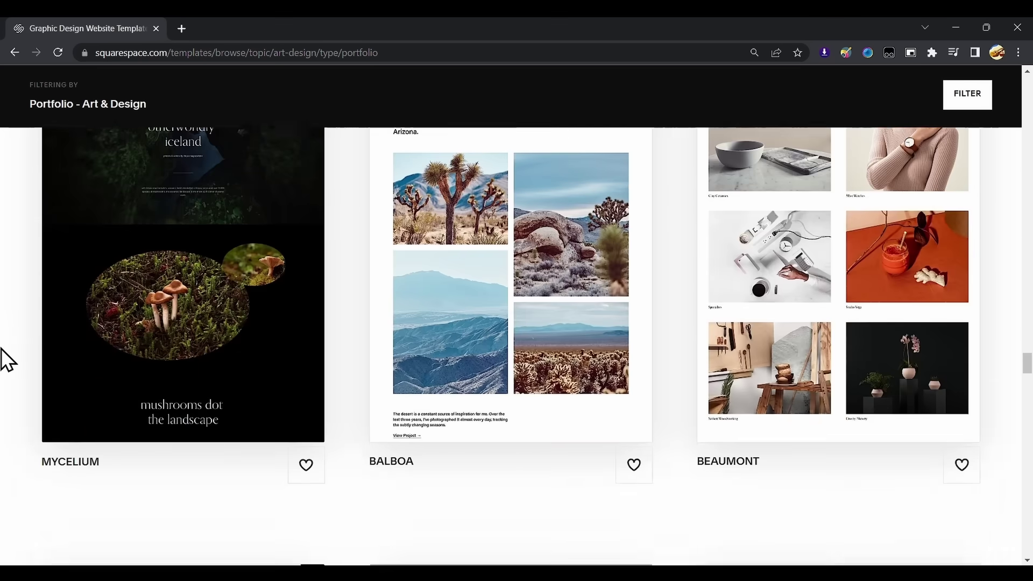
scroll(2, 357, down, 15)
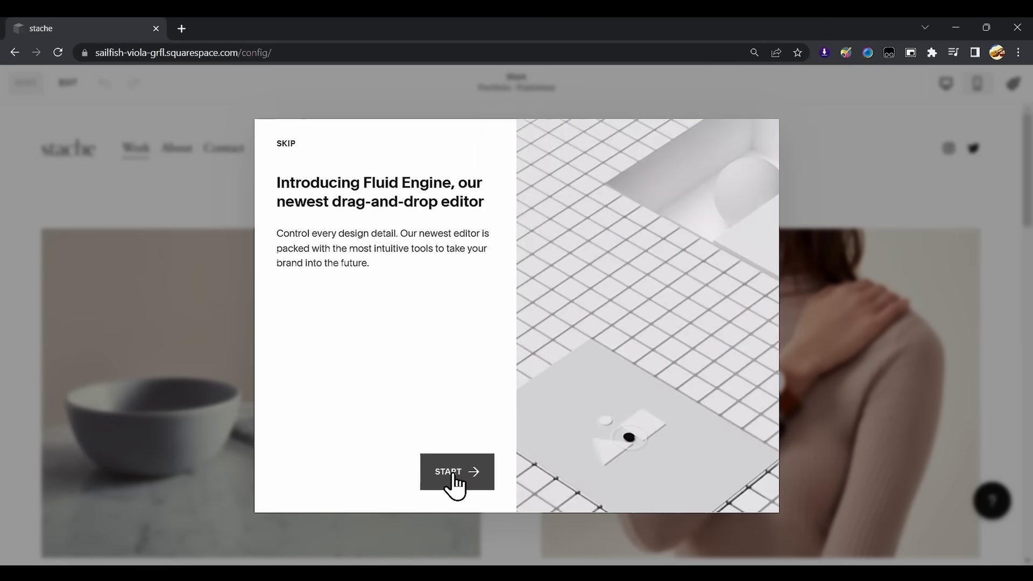
click(450, 479)
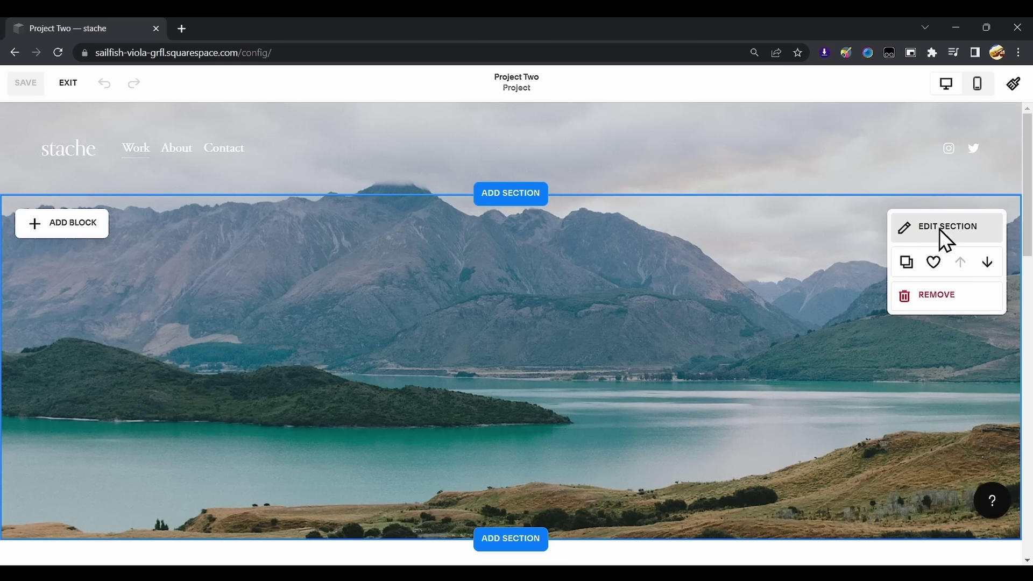
click(940, 228)
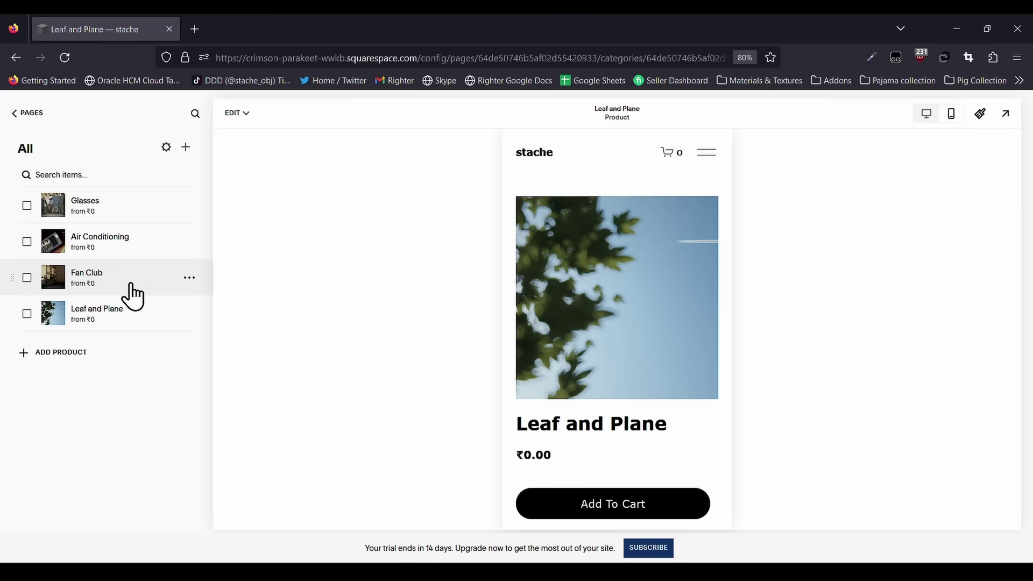
Preview the Fan Club, Air Conditioning and Glasses products
click(130, 284)
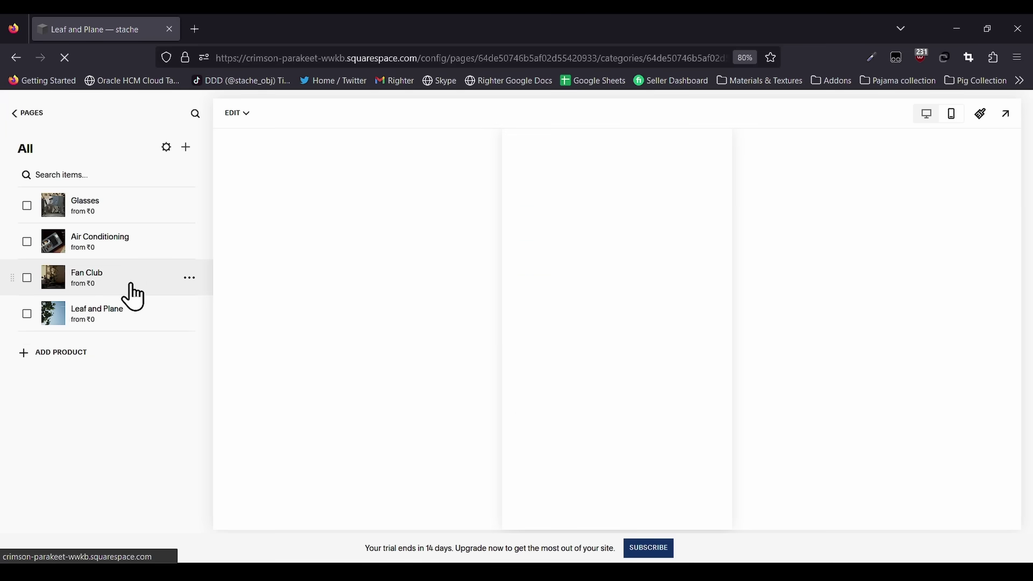
click(132, 256)
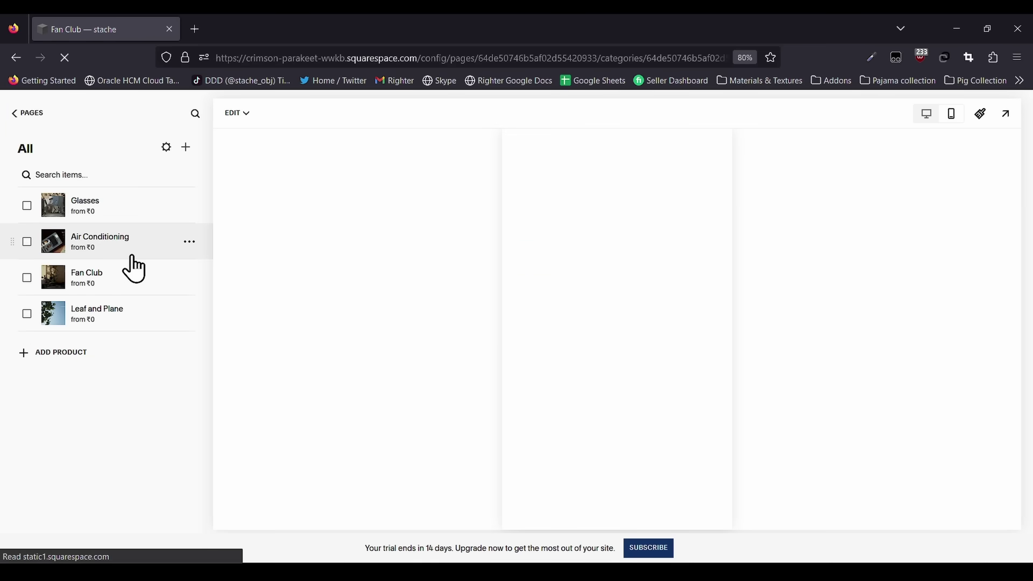
click(134, 217)
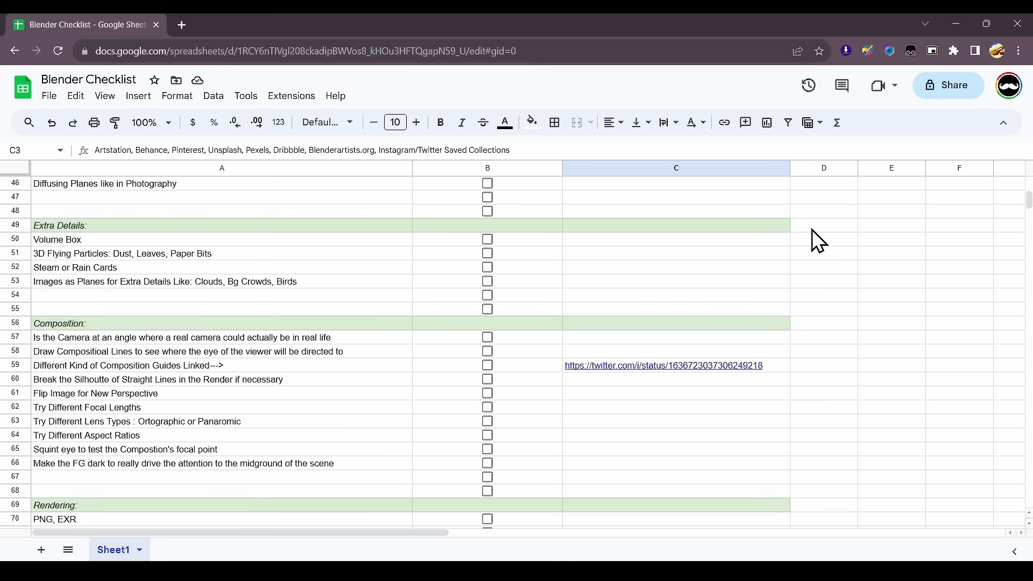
scroll(812, 231, down, 7)
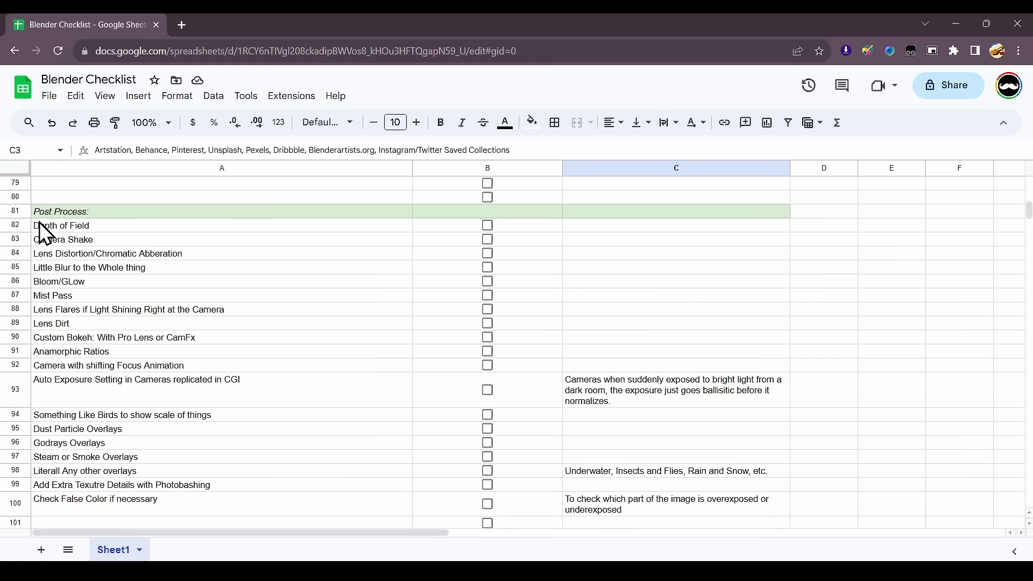
Scroll to Post Process, zoom to 125%, and highlight the Depth of Field and Camera Shake items
click(83, 228)
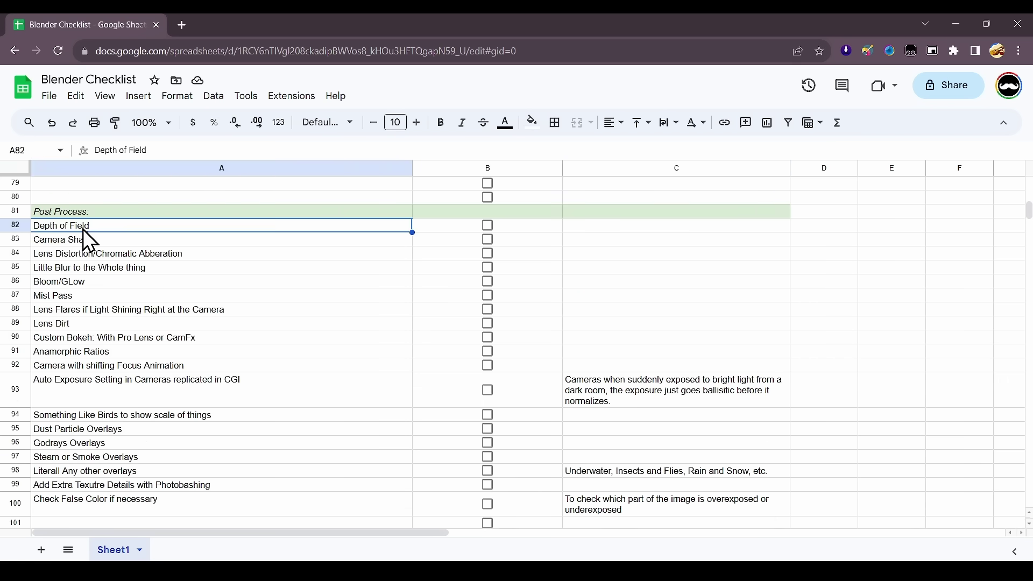
key(ctrl+plus)
key(ctrl+plus)
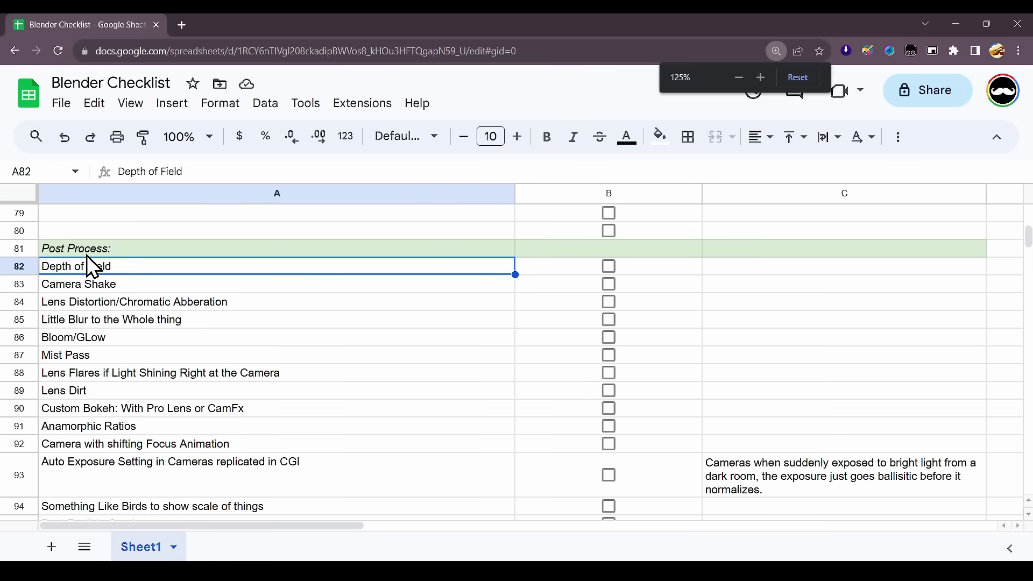
click(83, 285)
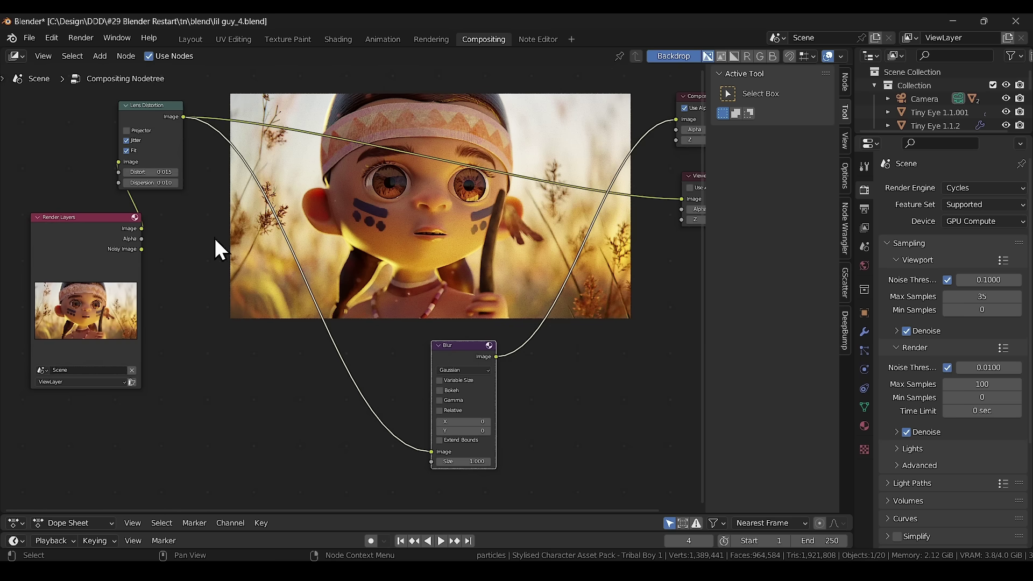
Give the Blur node 1 on X and Y, then zoom the backdrop in and out to check it
click(156, 183)
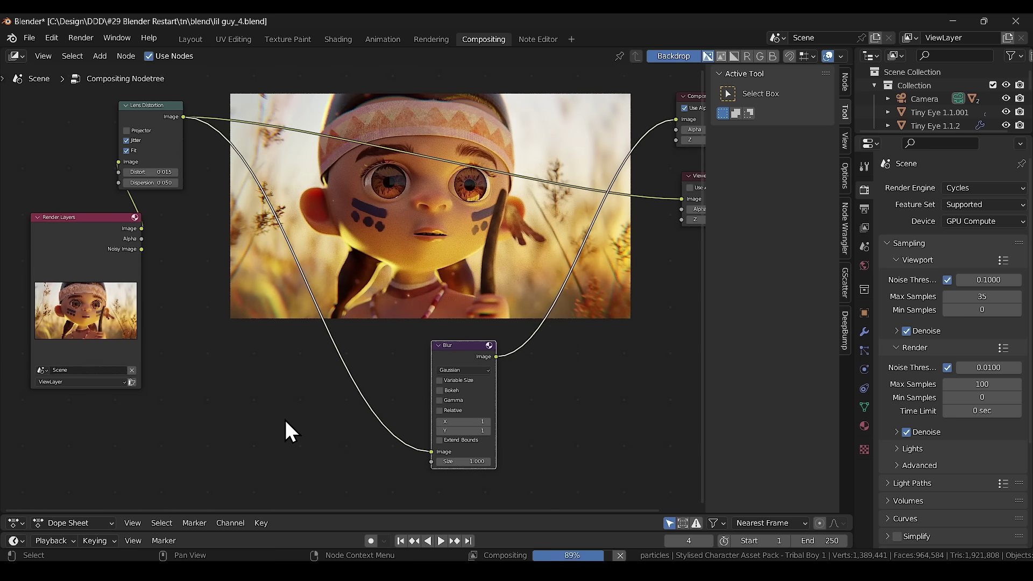
key(alt+v)
key(alt+v)
key(alt+v)
key(v)
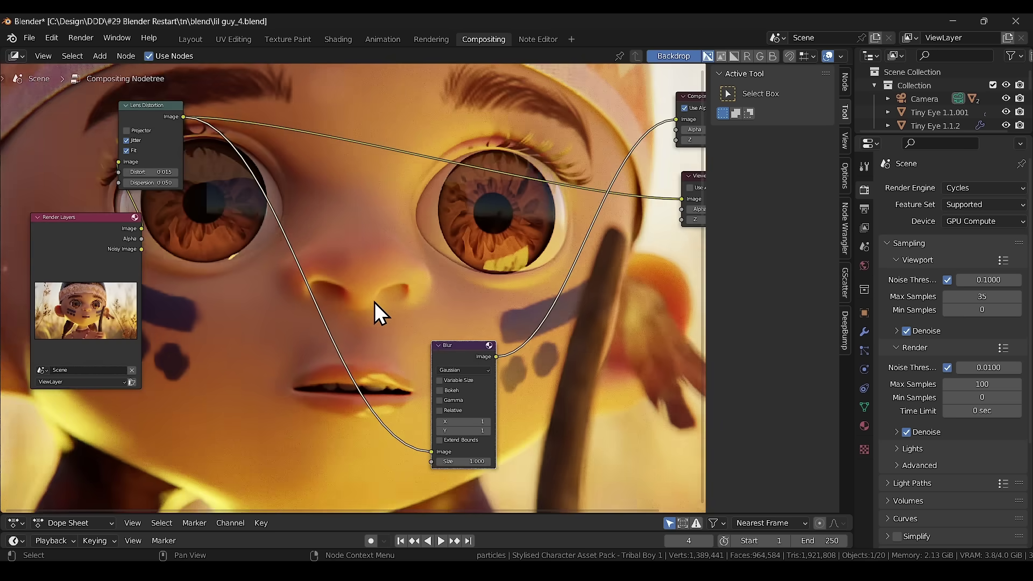
key(v)
key(v)
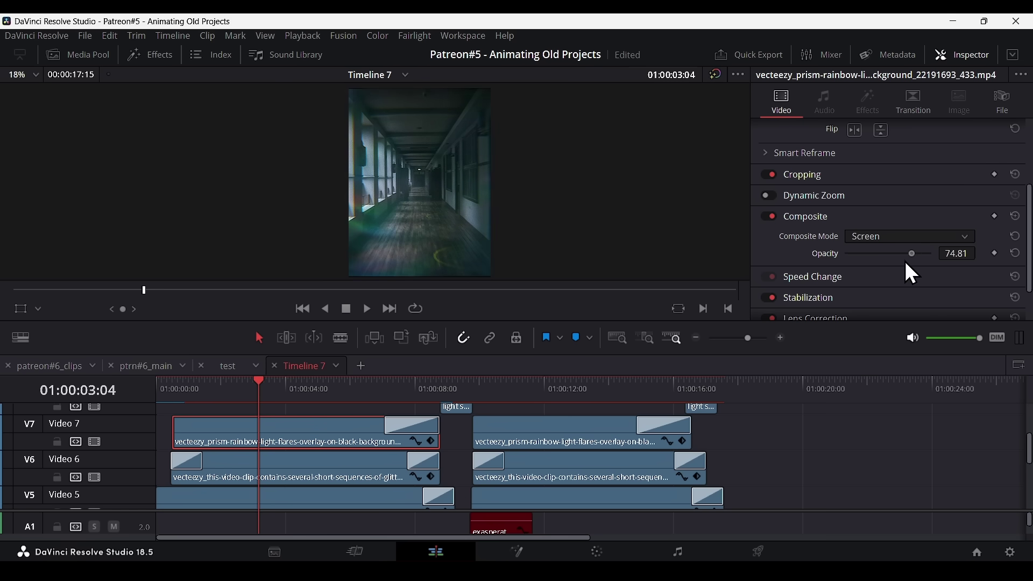
mouse_move(878, 269)
mouse_down()
mouse_move(867, 274)
mouse_move(894, 261)
mouse_move(876, 267)
mouse_up()
click(379, 463)
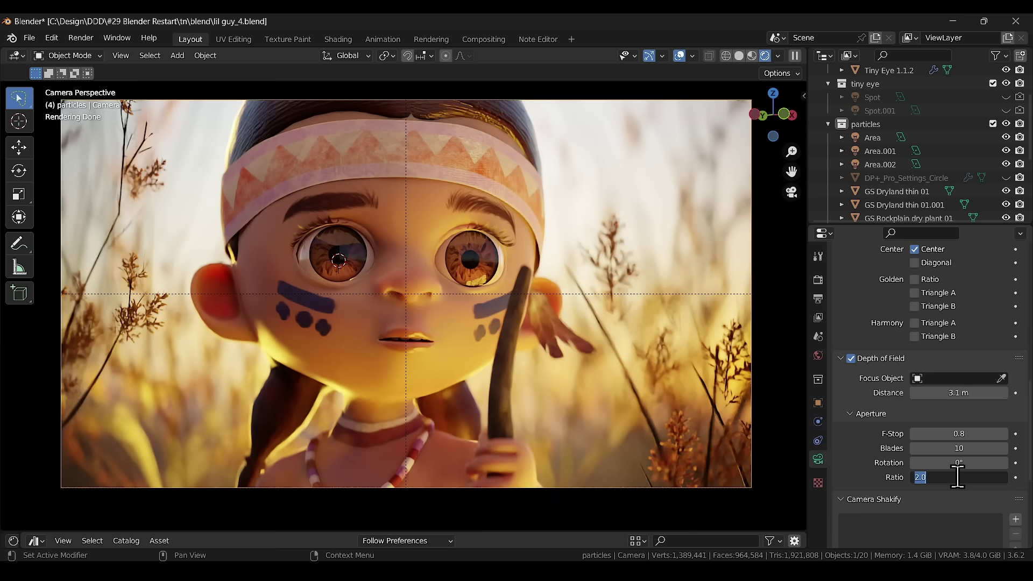
Replace the camera's aperture Ratio value with 4
key(BackSpace)
text(4)
key(Return)
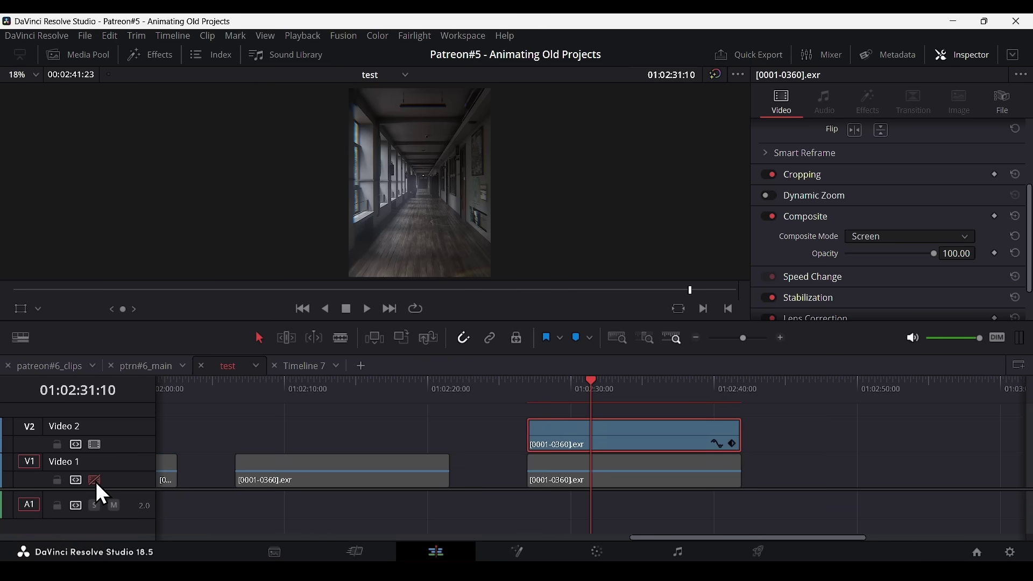
Disable V1 and V2, then flip V2 on, off and on again to compare
click(95, 480)
click(95, 444)
click(95, 444)
click(94, 445)
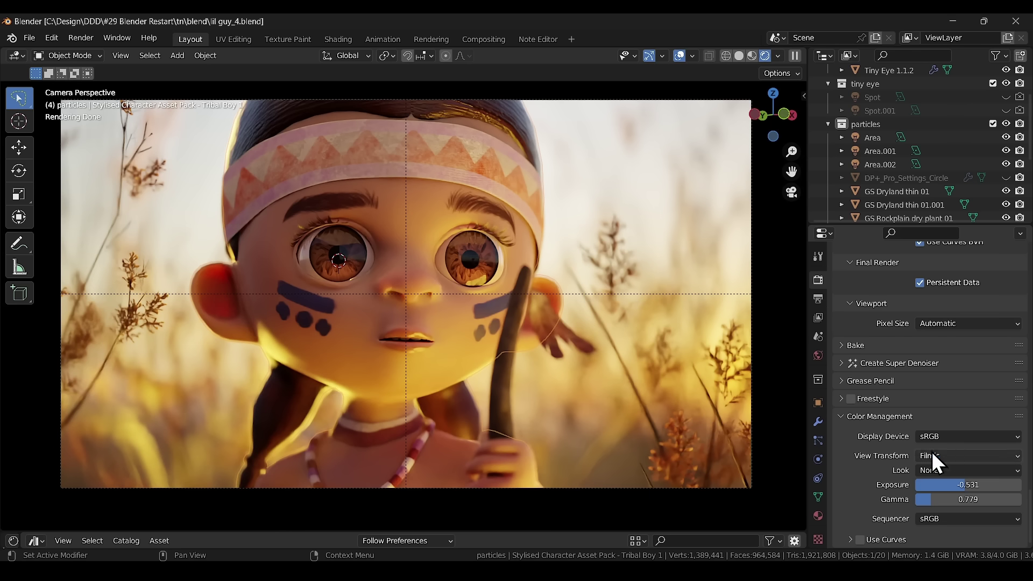
Set the View Transform to False Color and lower Exposure to -1.831
click(934, 455)
click(941, 531)
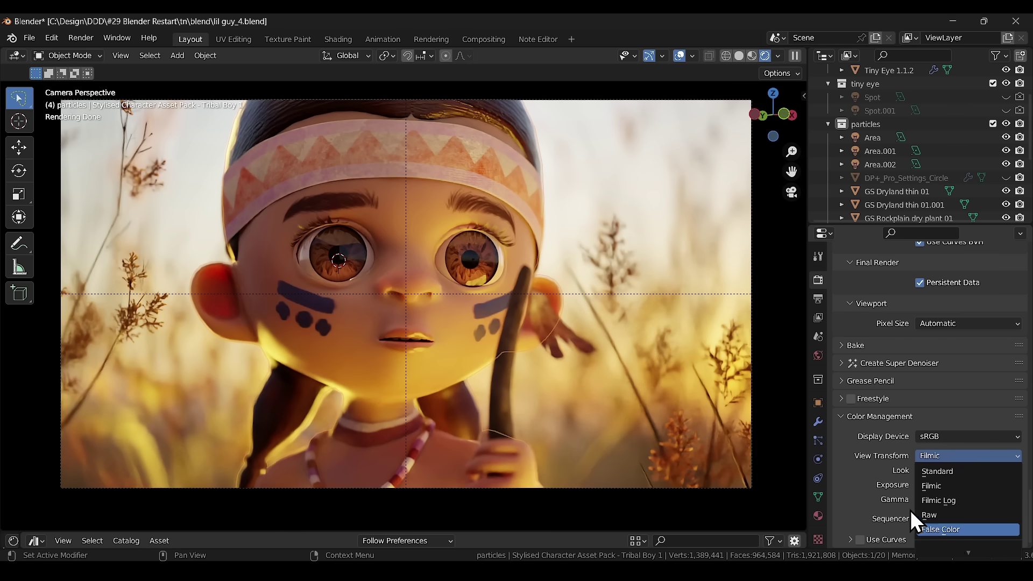
drag(965, 486, 925, 500)
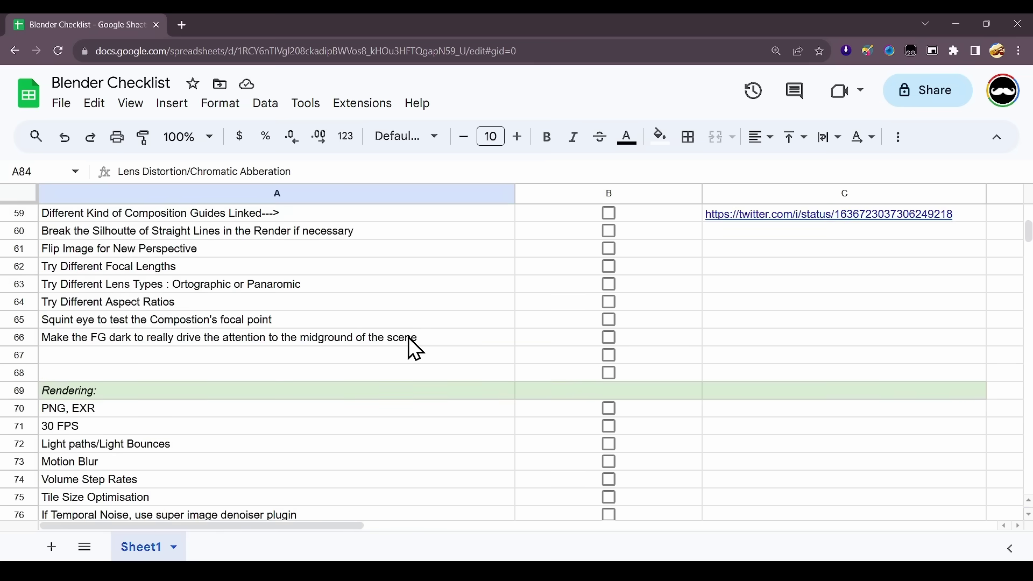
Add 'add halation and noise' in A101 below Check False Color, then return to the top
scroll(408, 338, down, 5)
click(173, 338)
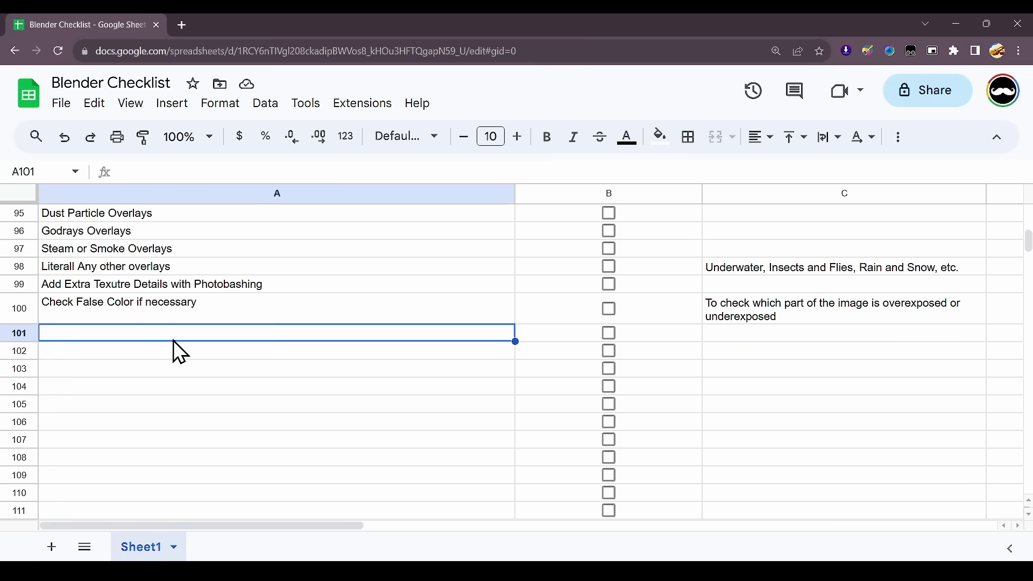
text(add halation and noise)
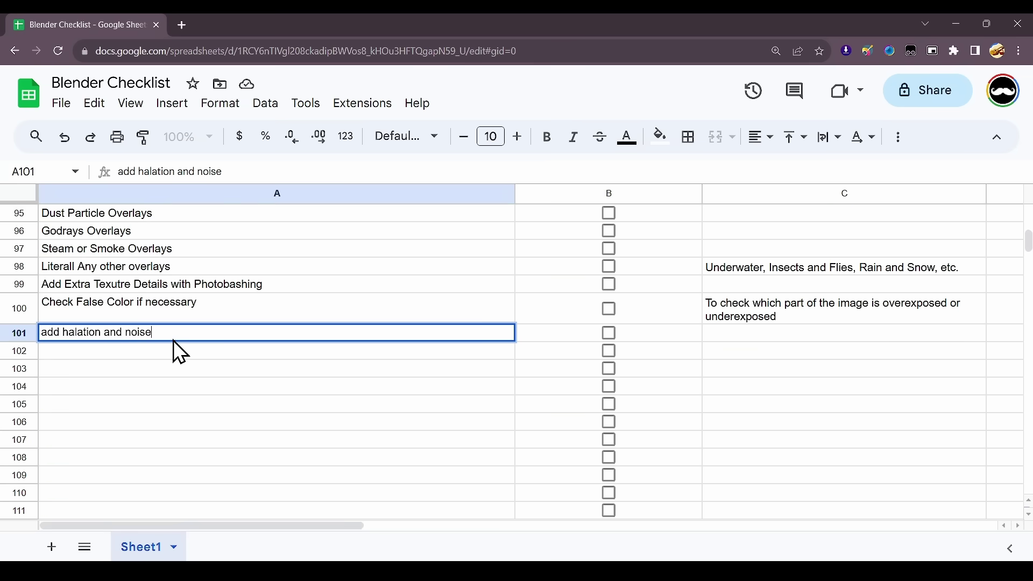
key(Return)
scroll(174, 344, up, 19)
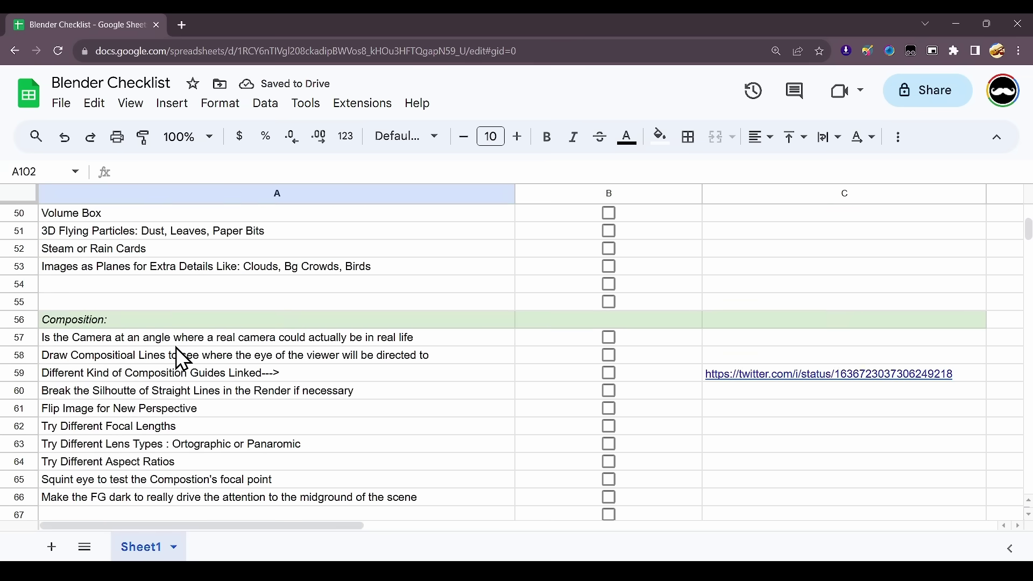
scroll(176, 347, up, 5)
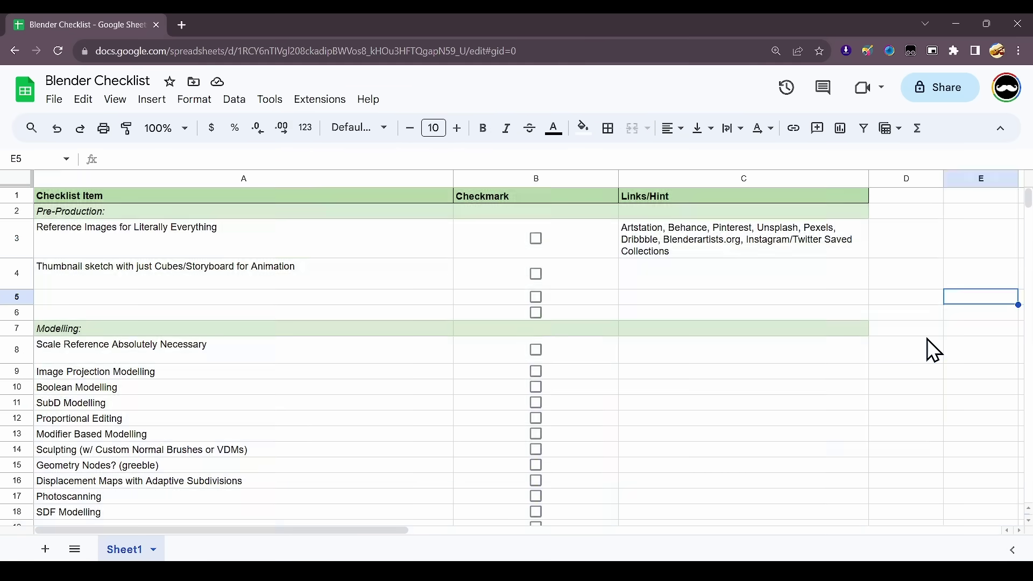
Delete every checklist item while keeping the header rows
key(ctrl+a)
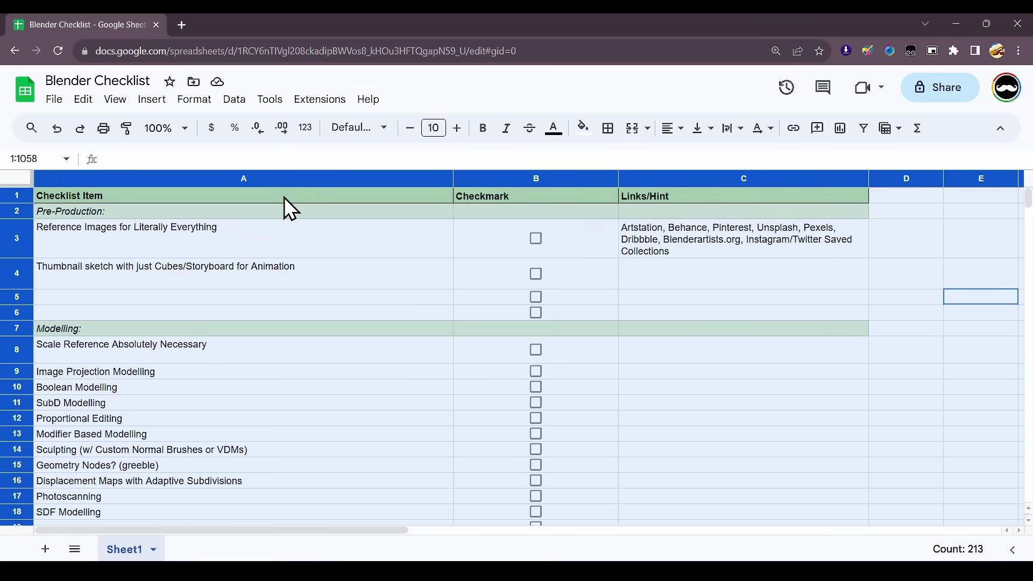
drag(284, 197, 708, 211)
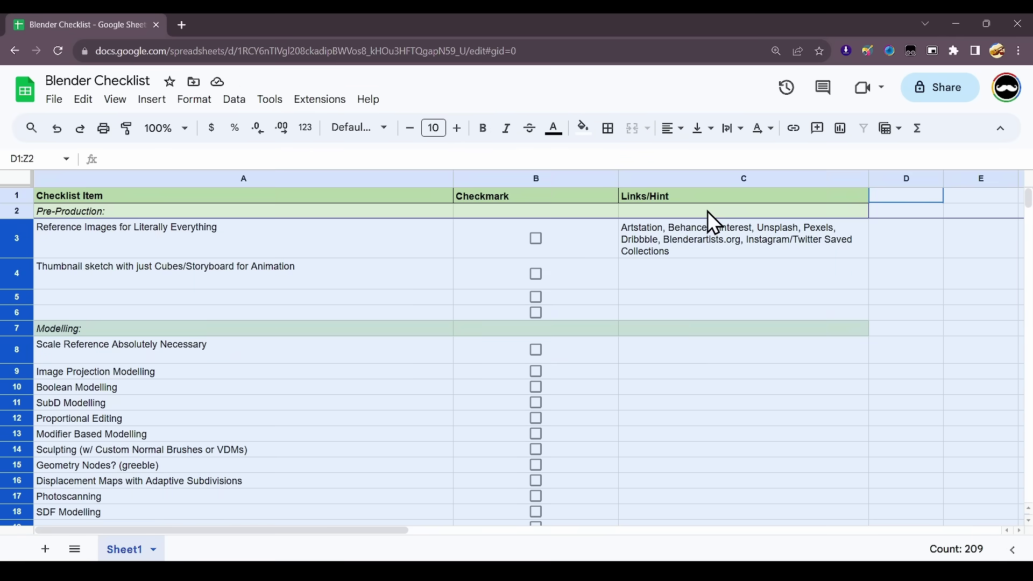
key(Delete)
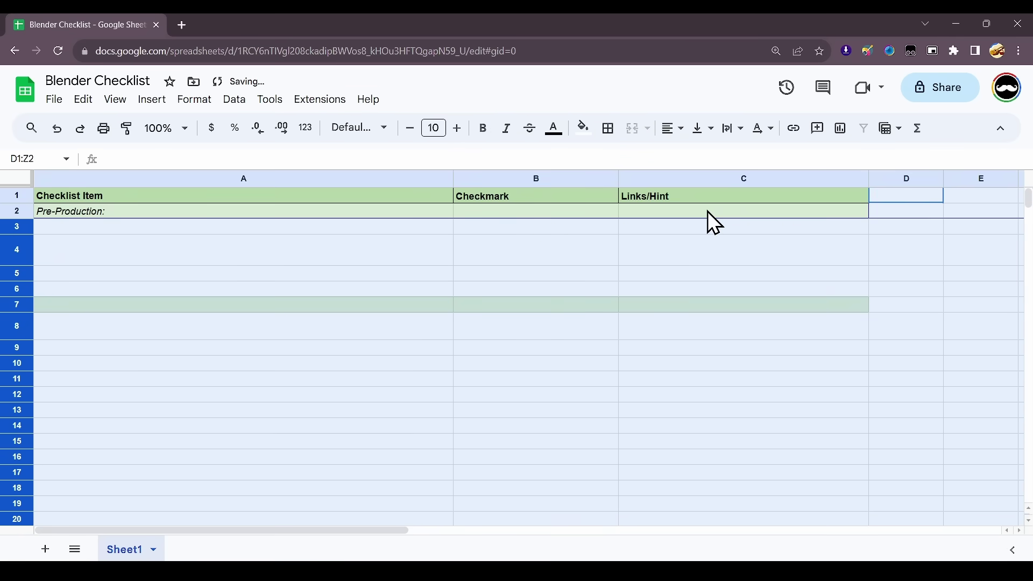
Enter 'Find good music first' and 'Create a rough storyboard for the animation' in A3 and A4
click(115, 229)
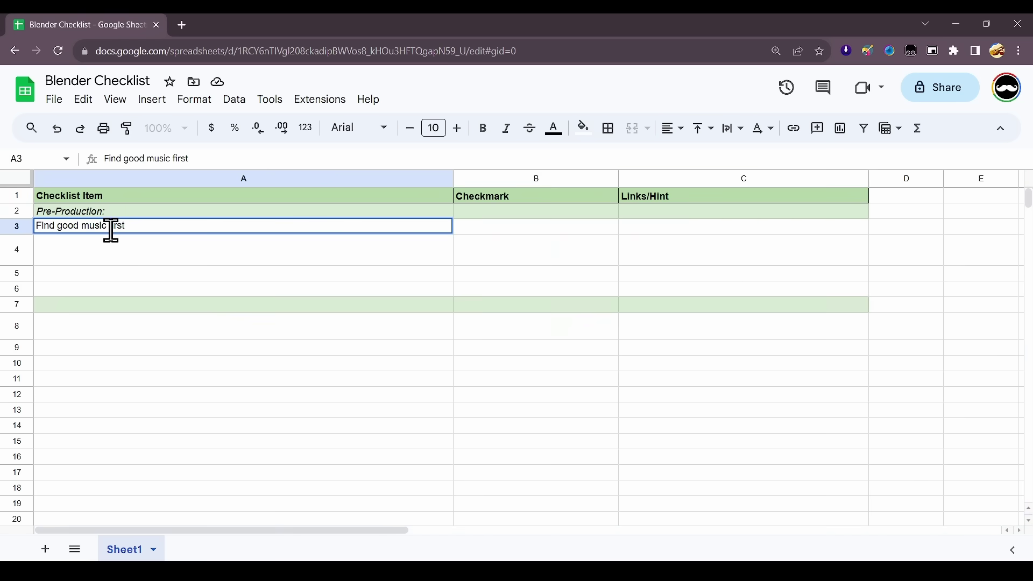
key(Return)
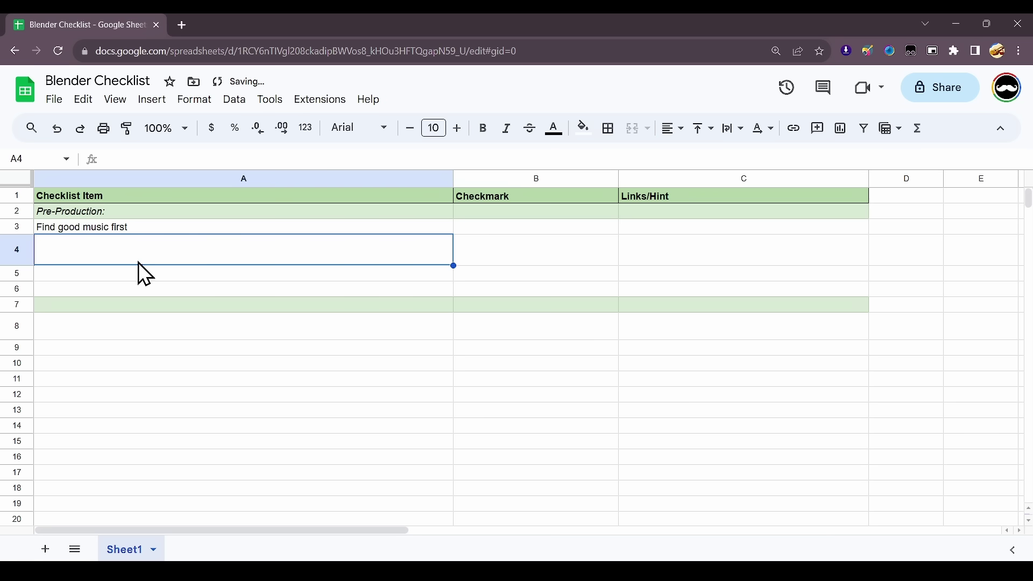
click(54, 99)
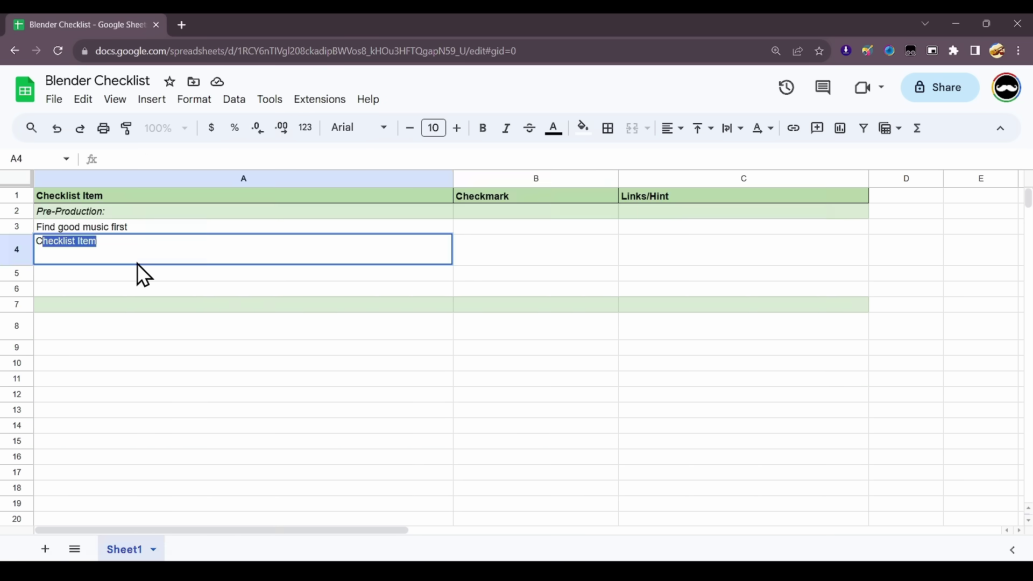
text(Create a rough st)
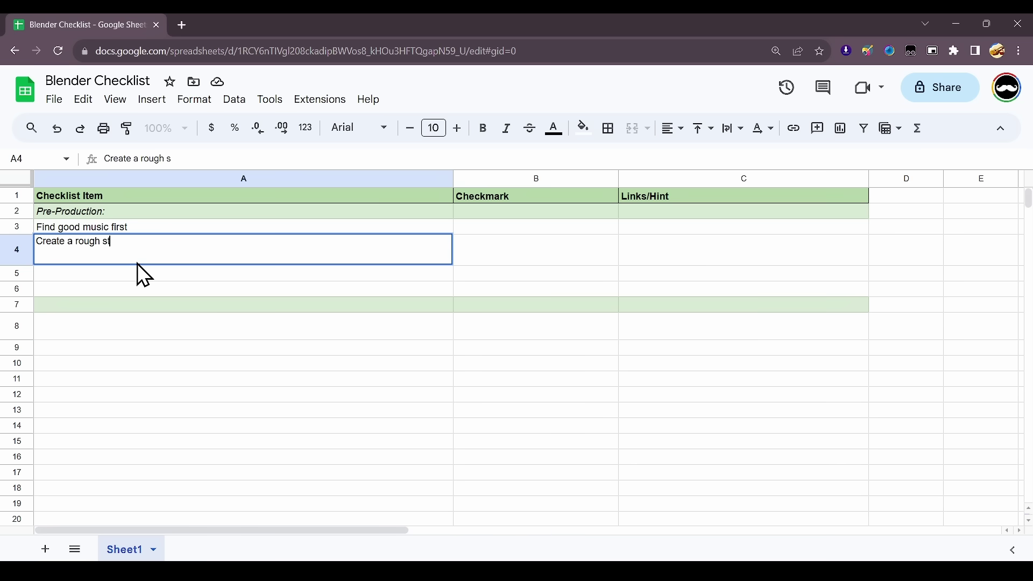
text(oryboard for the animatio)
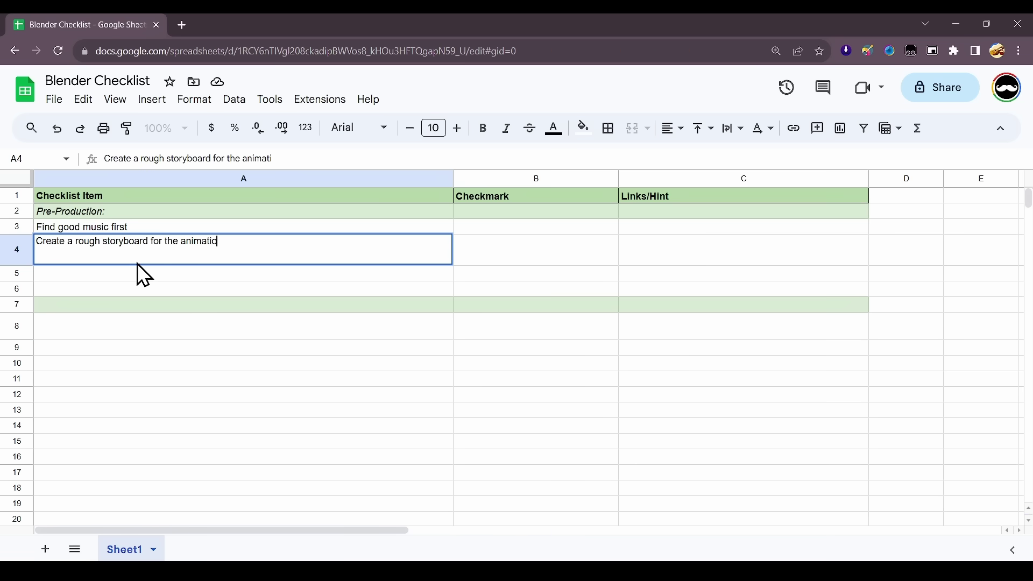
text(n)
key(Return)
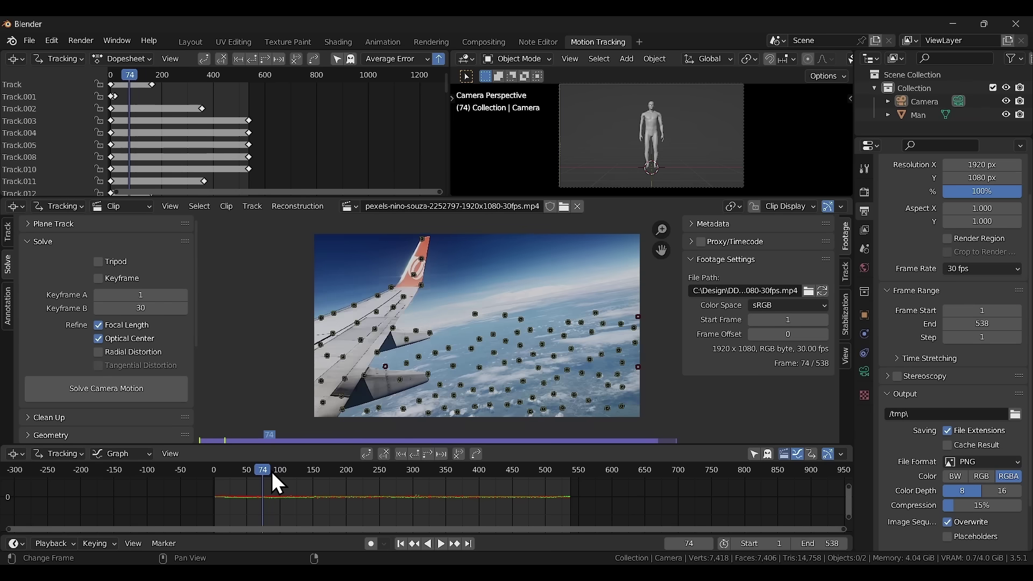
drag(272, 471, 447, 506)
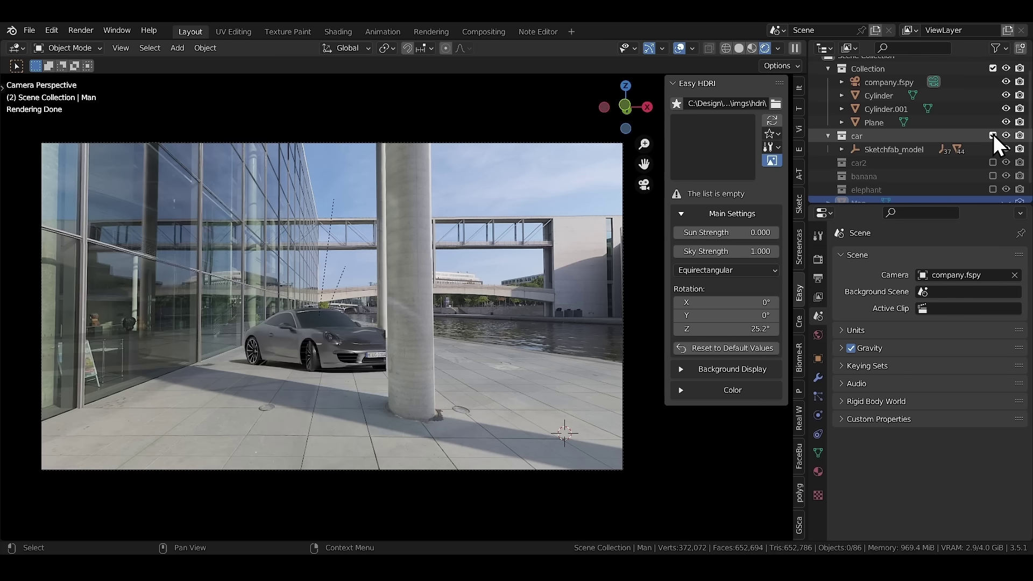
Swap the visible collection from grey car through police truck and banana to the elephant
click(993, 136)
click(993, 149)
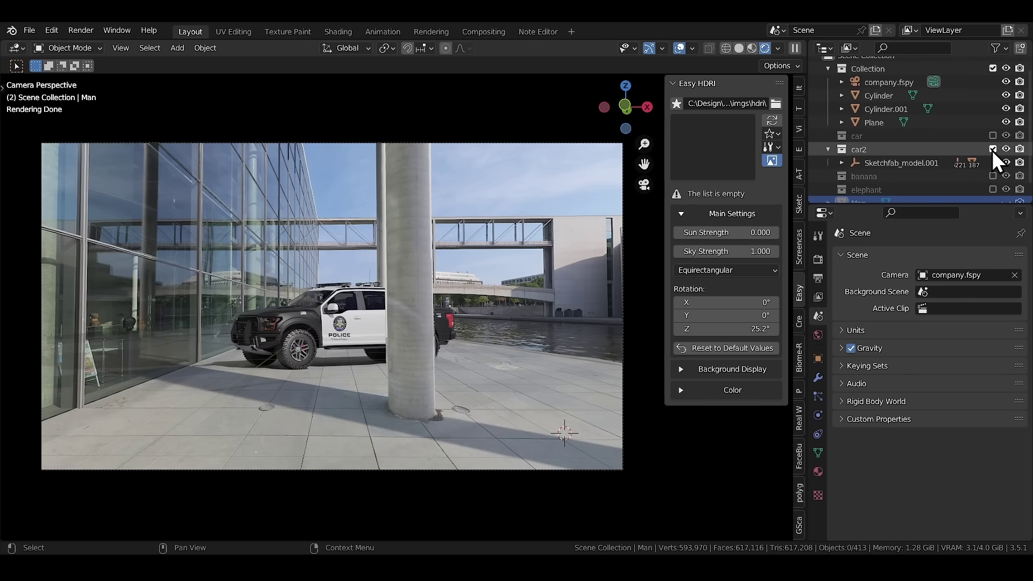
click(992, 150)
click(993, 162)
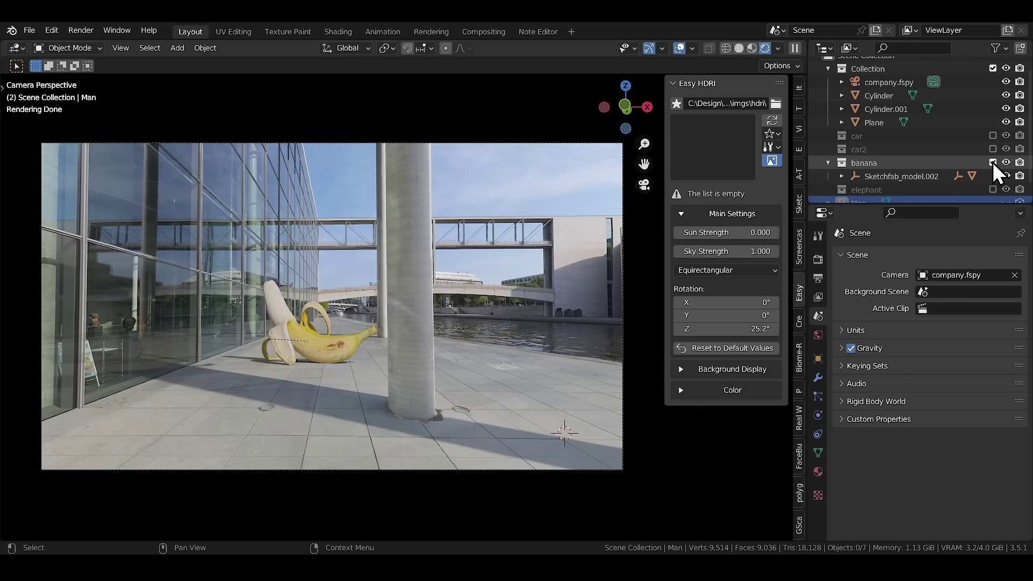
click(993, 163)
click(995, 176)
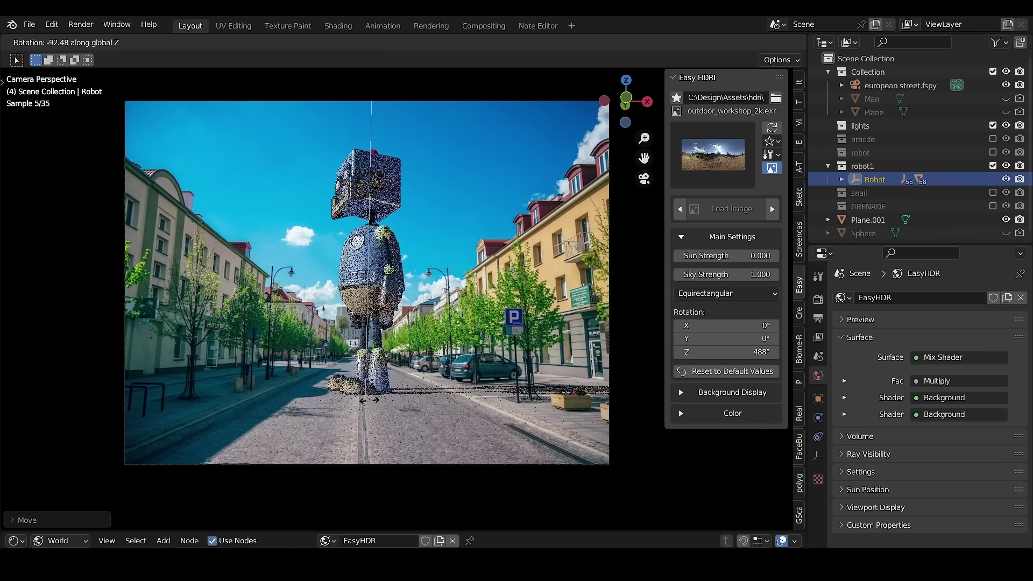
Rotate the robot about Z until it faces the camera
click(445, 407)
key(r)
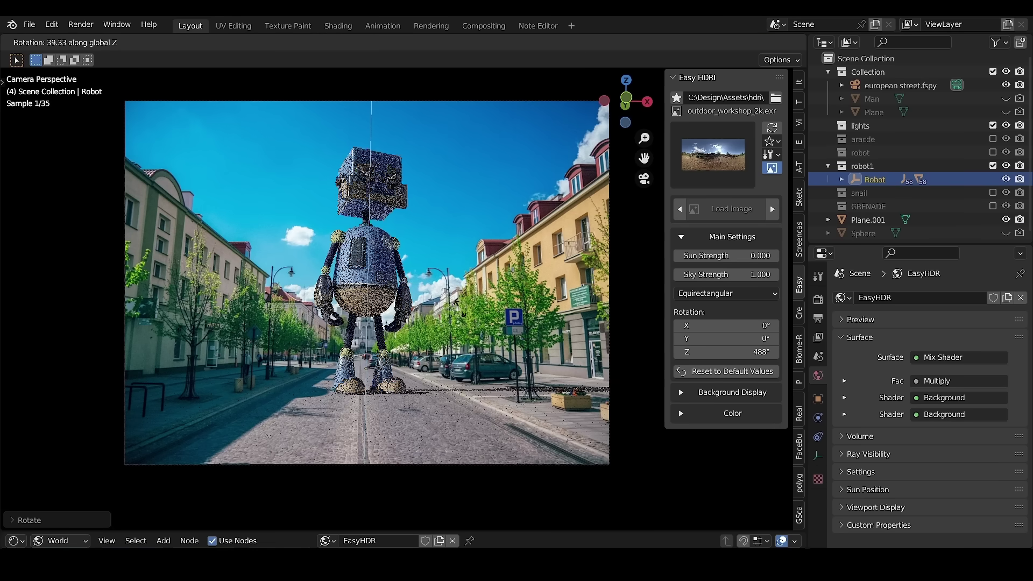
click(459, 308)
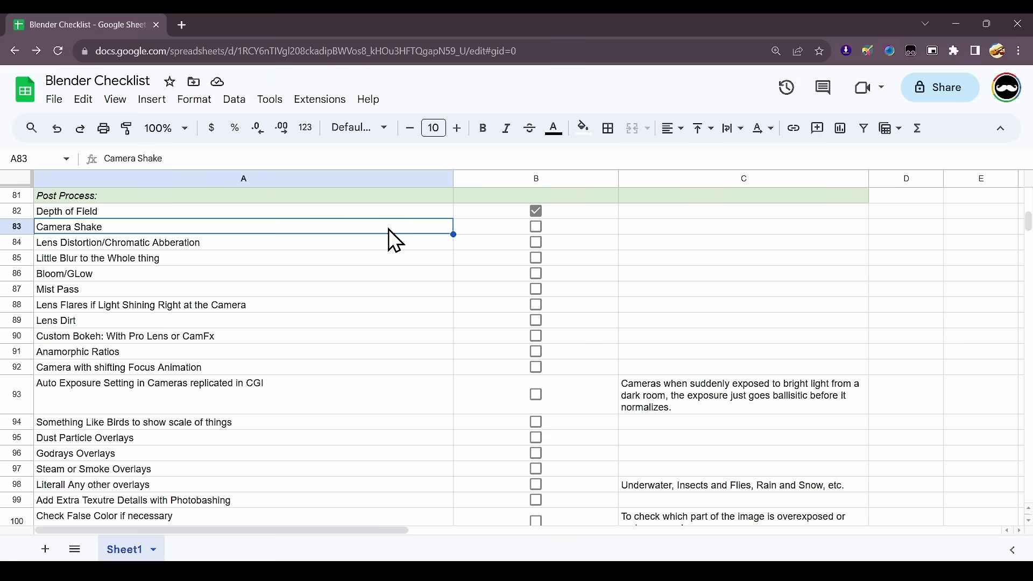
Set the shake to Bike On Gravel (2D) at 0.02 influence and preview it playing
click(607, 517)
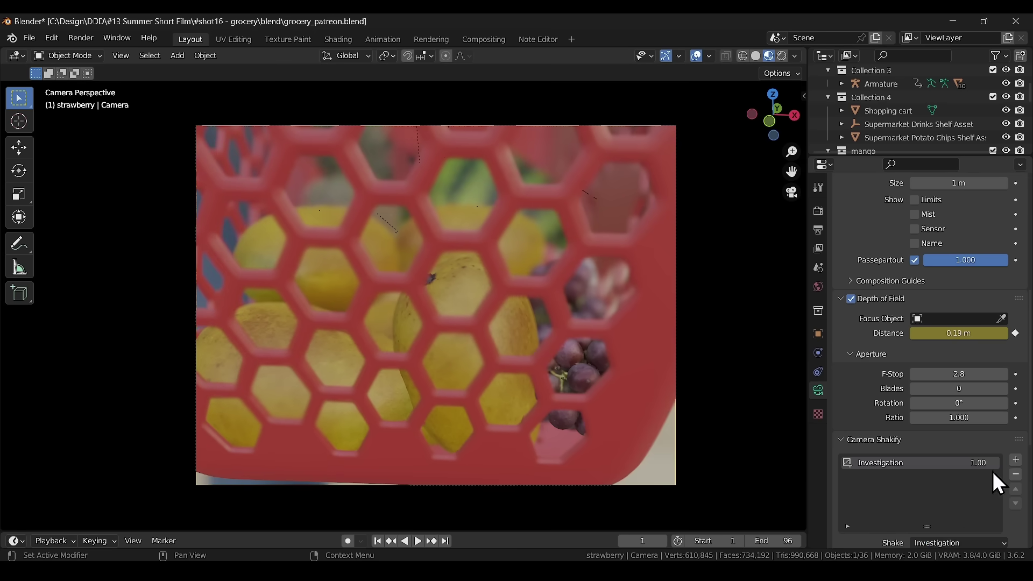
click(939, 542)
click(934, 440)
scroll(915, 462, down, 4)
click(942, 474)
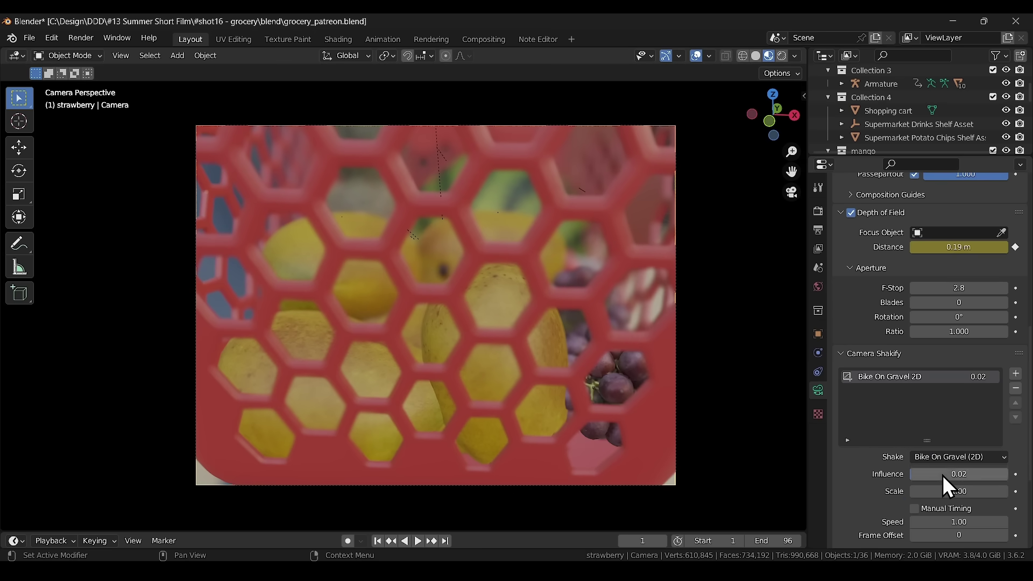
click(419, 540)
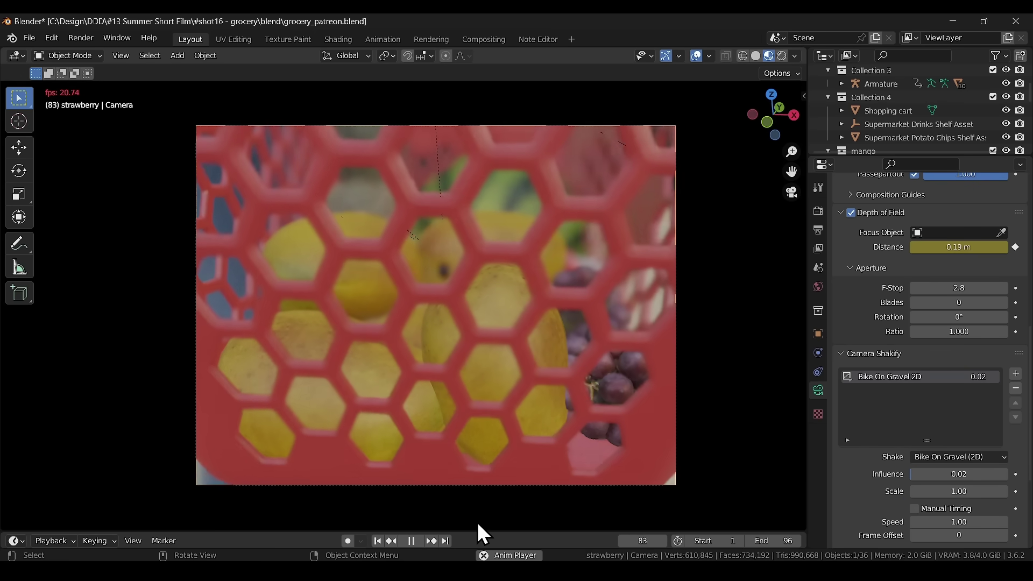
key(Escape)
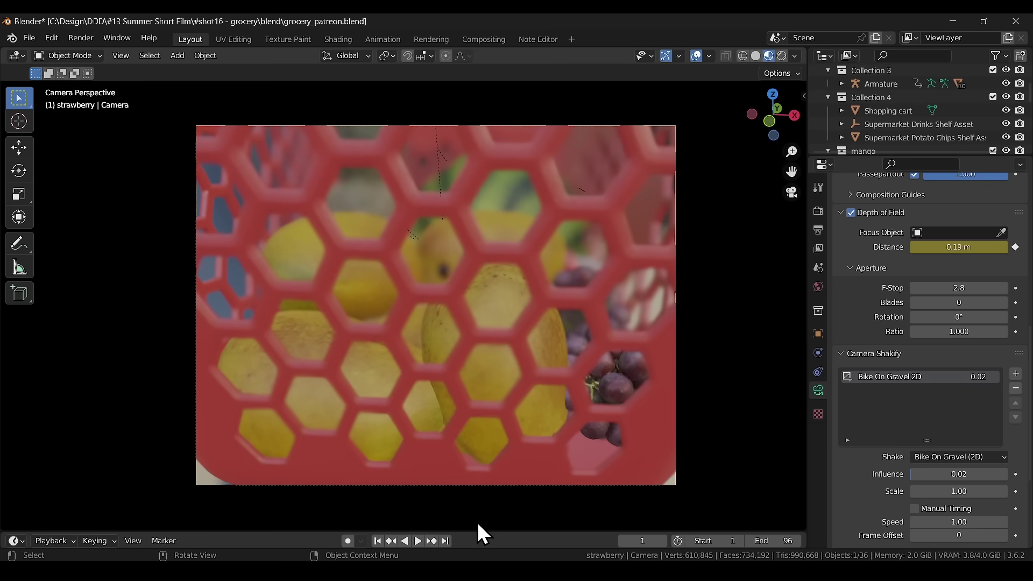
Tick the Camera Shake item in the checklist
key(alt+Tab)
click(536, 226)
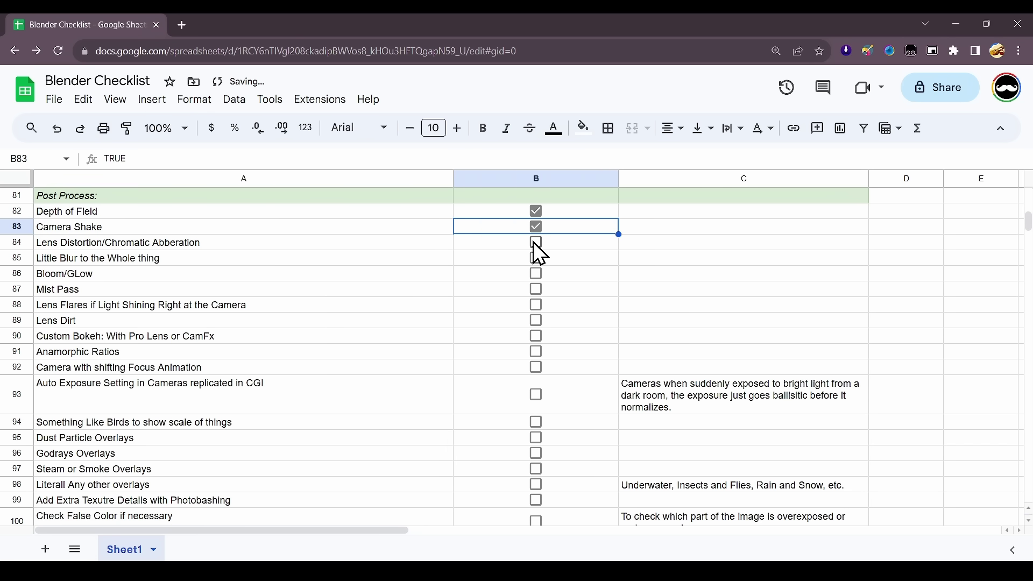
scroll(679, 455, up, 20)
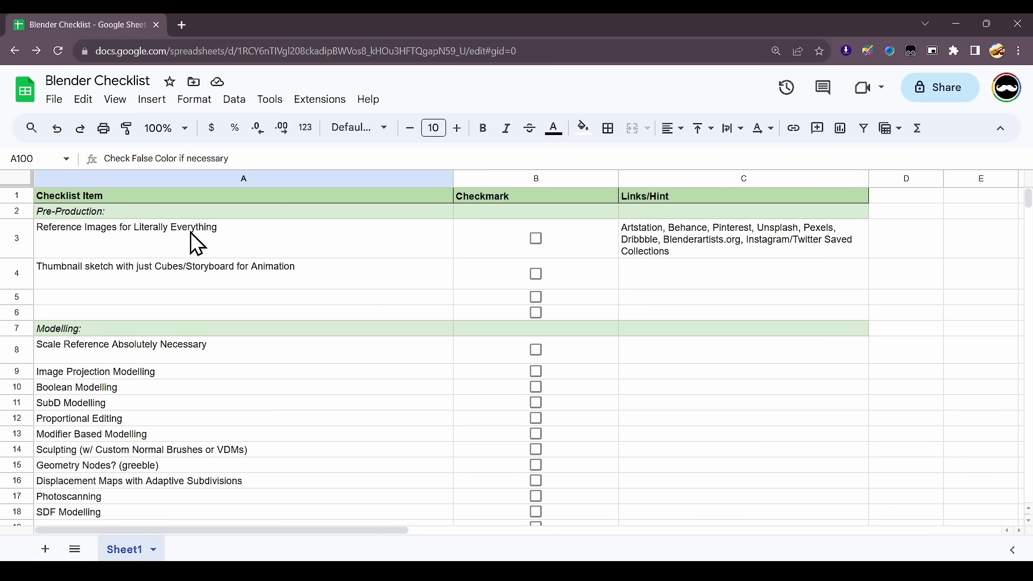
click(70, 331)
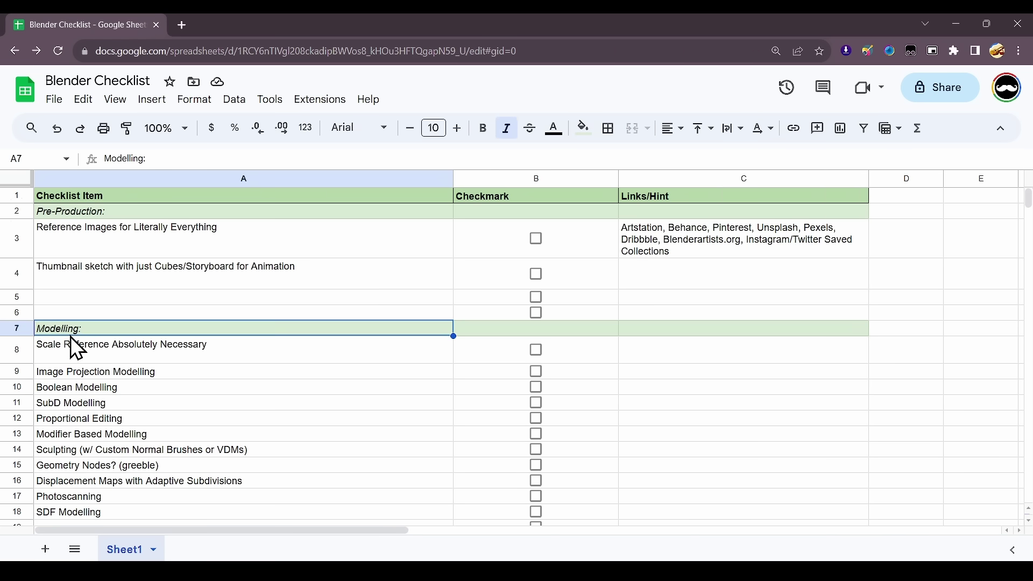
scroll(86, 358, down, 5)
click(73, 294)
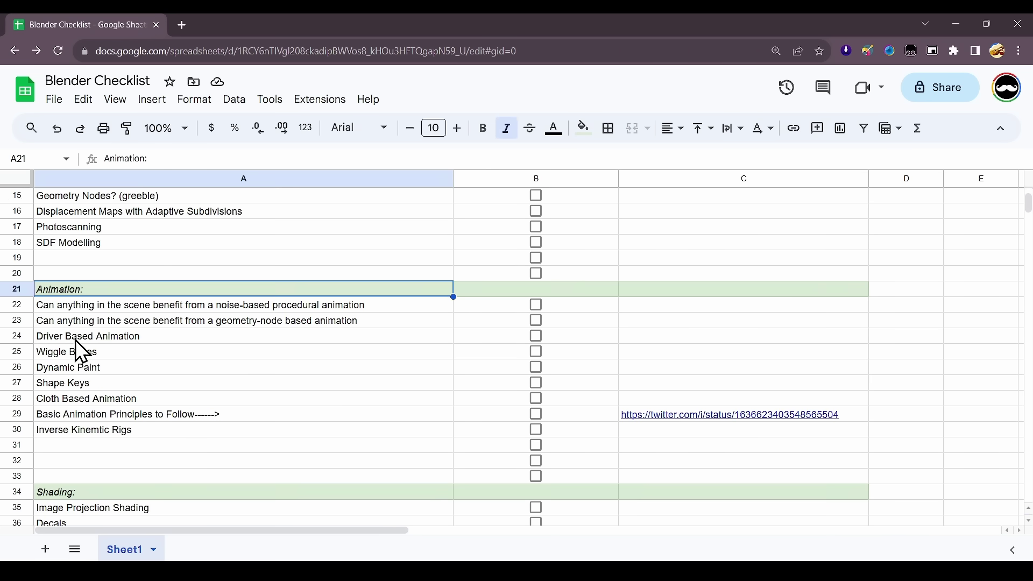
click(75, 496)
scroll(80, 495, down, 2)
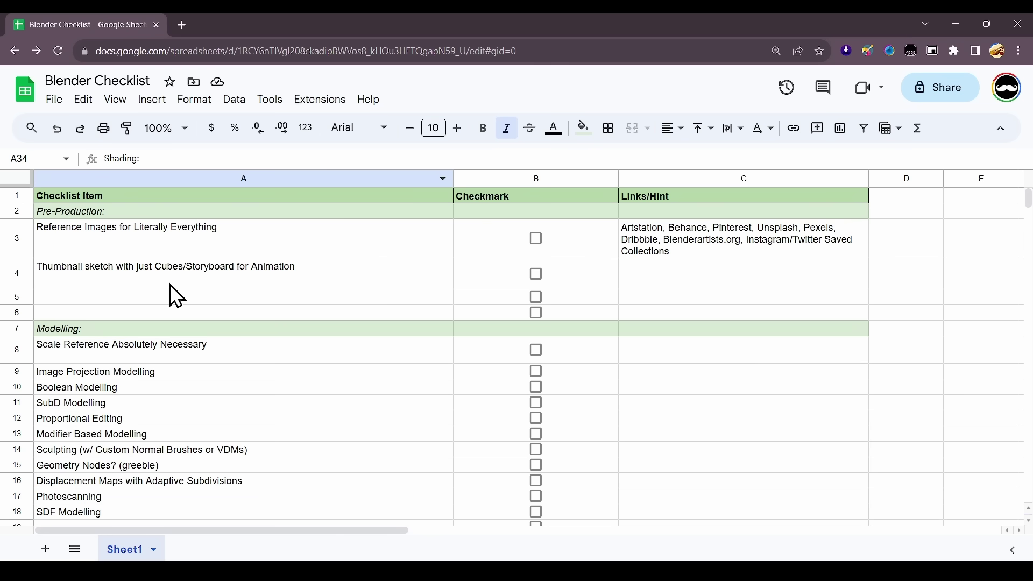
click(95, 215)
click(100, 243)
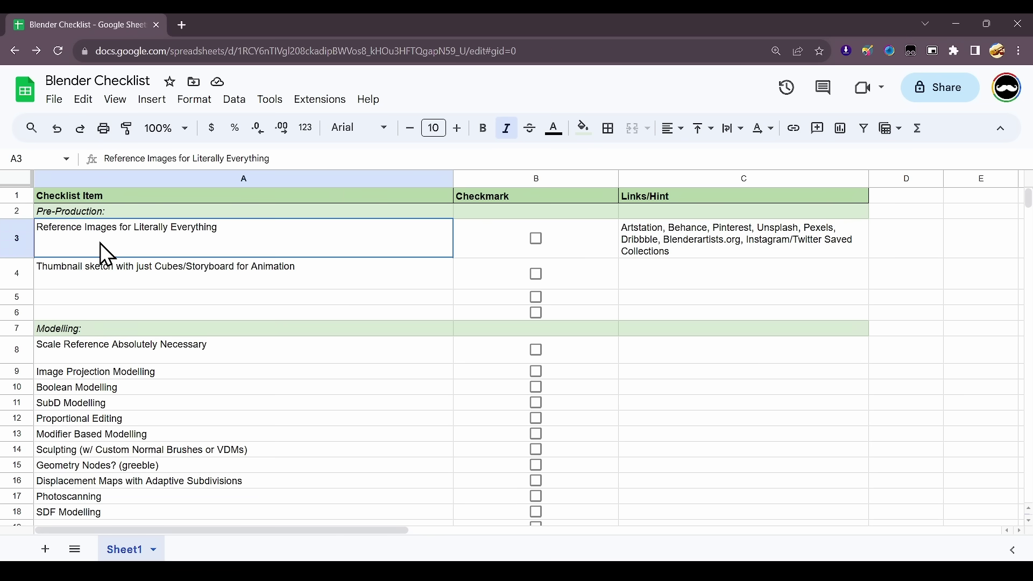
click(206, 278)
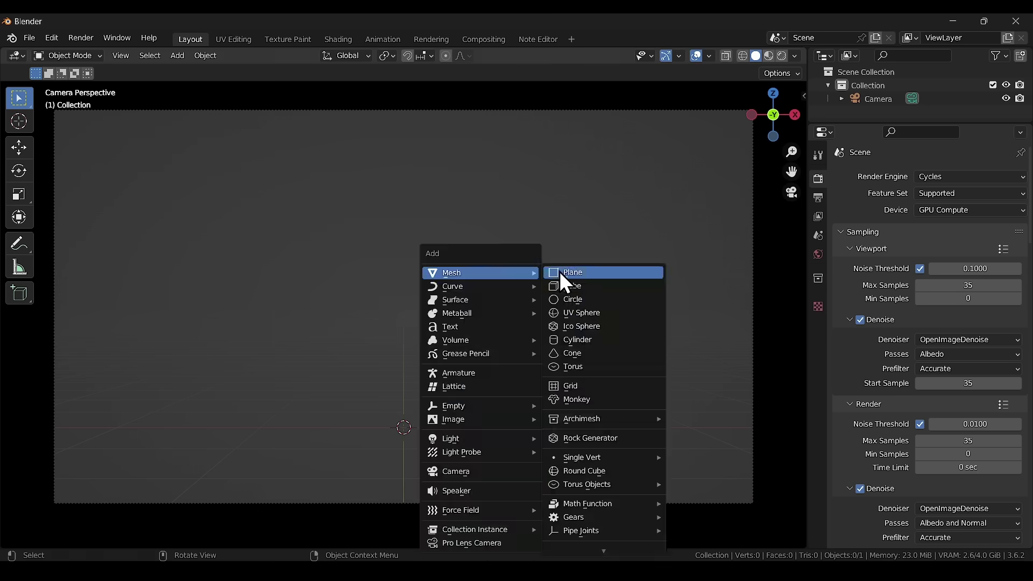
click(559, 271)
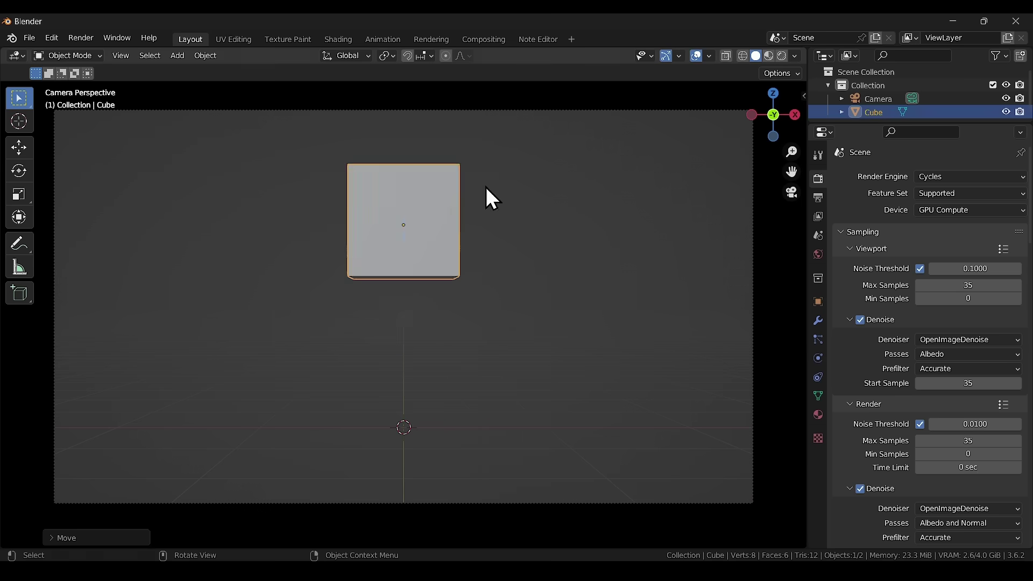
key(s)
key(z)
click(644, 327)
key(shift+d)
key(x)
click(474, 366)
key(s)
key(x)
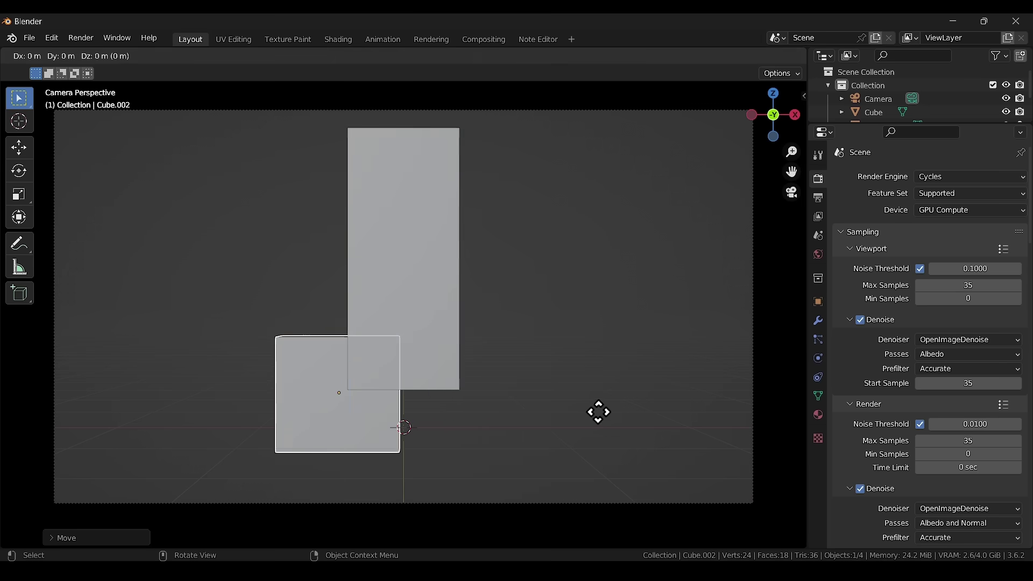
key(shift+d)
key(x)
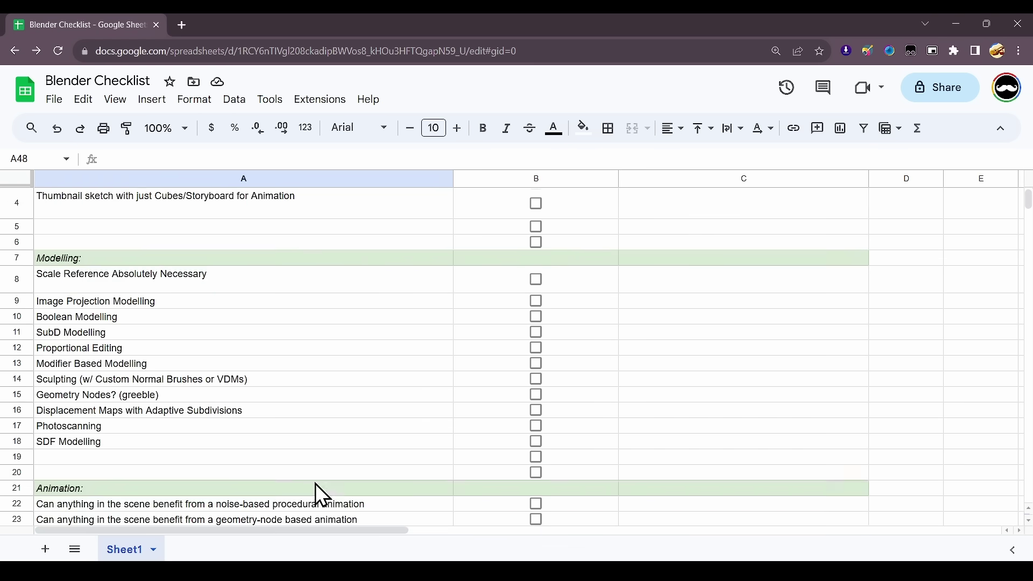
scroll(77, 328, up, 2)
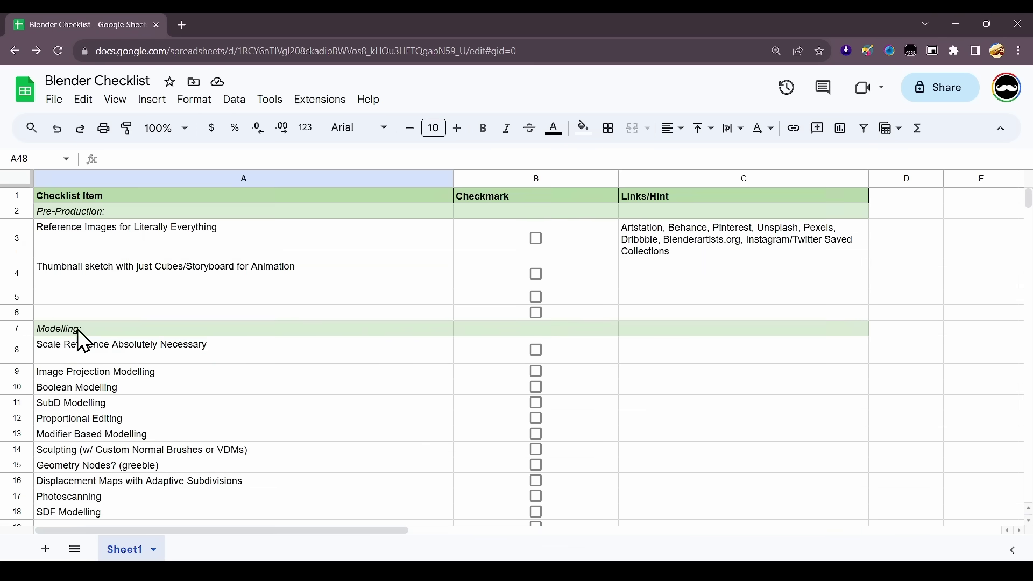
click(107, 329)
click(138, 372)
click(148, 387)
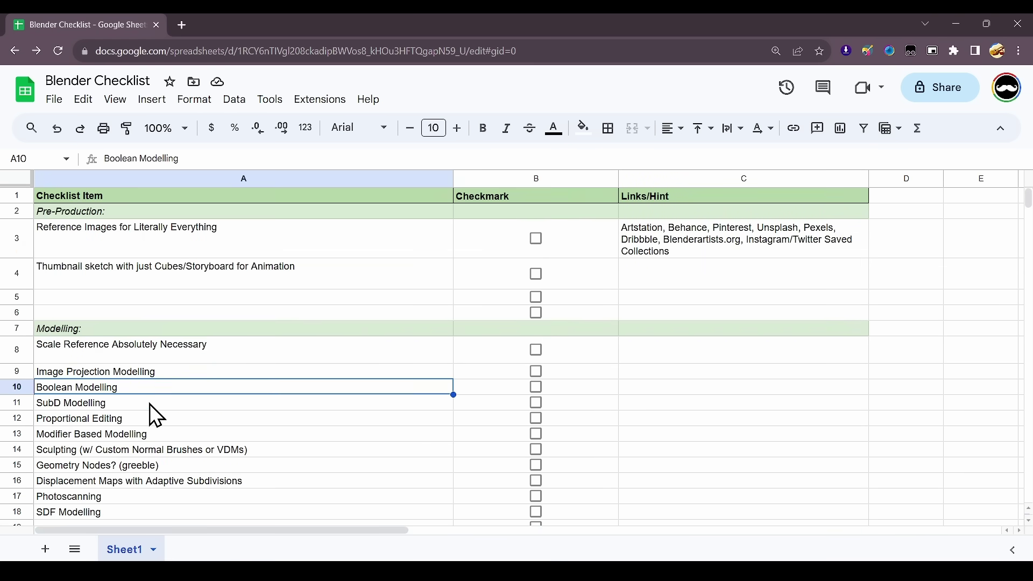
click(149, 404)
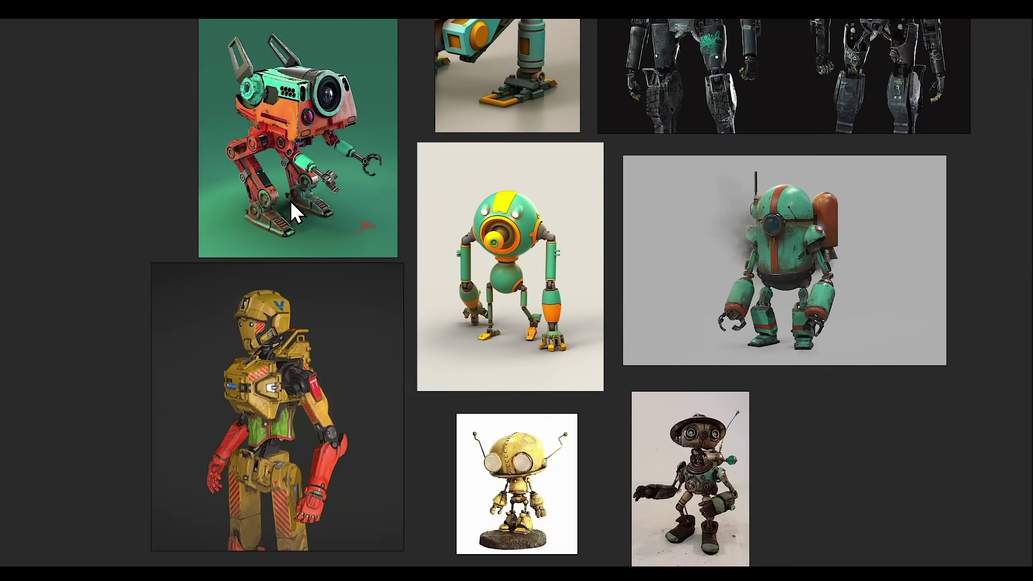
scroll(290, 201, up, 5)
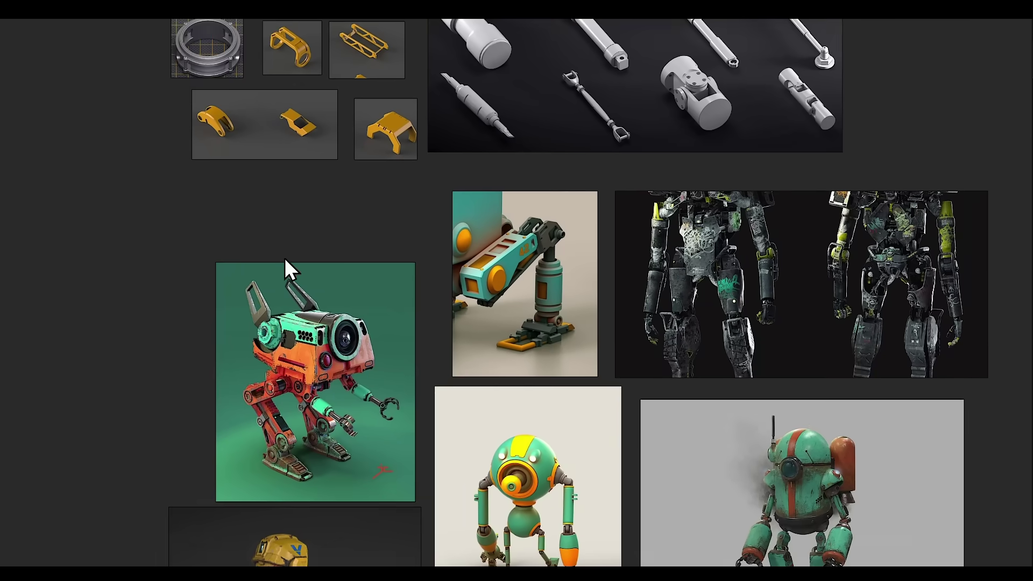
scroll(285, 257, up, 5)
scroll(454, 298, up, 3)
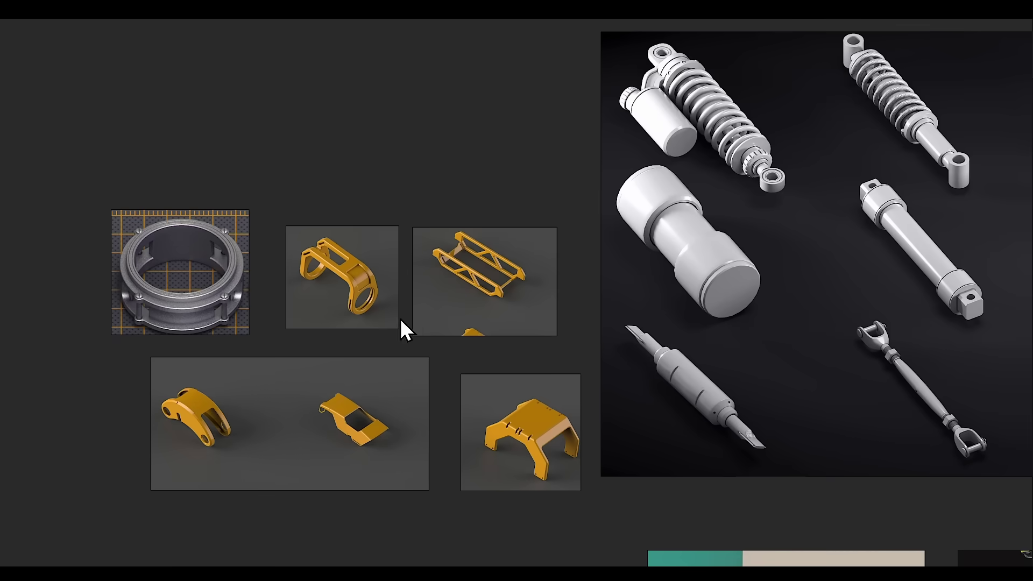
scroll(402, 317, up, 5)
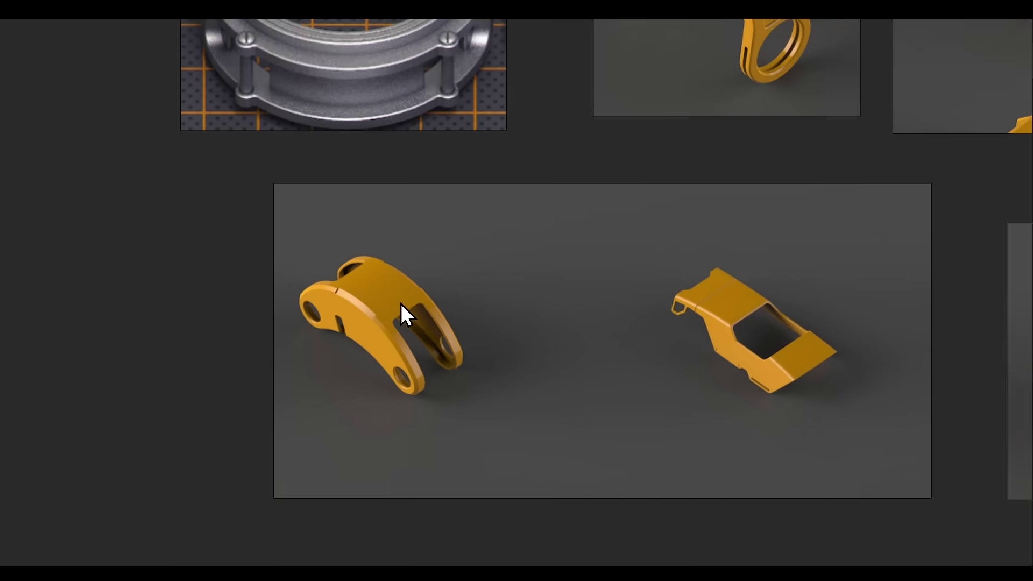
scroll(402, 303, up, 3)
drag(401, 303, 369, 263)
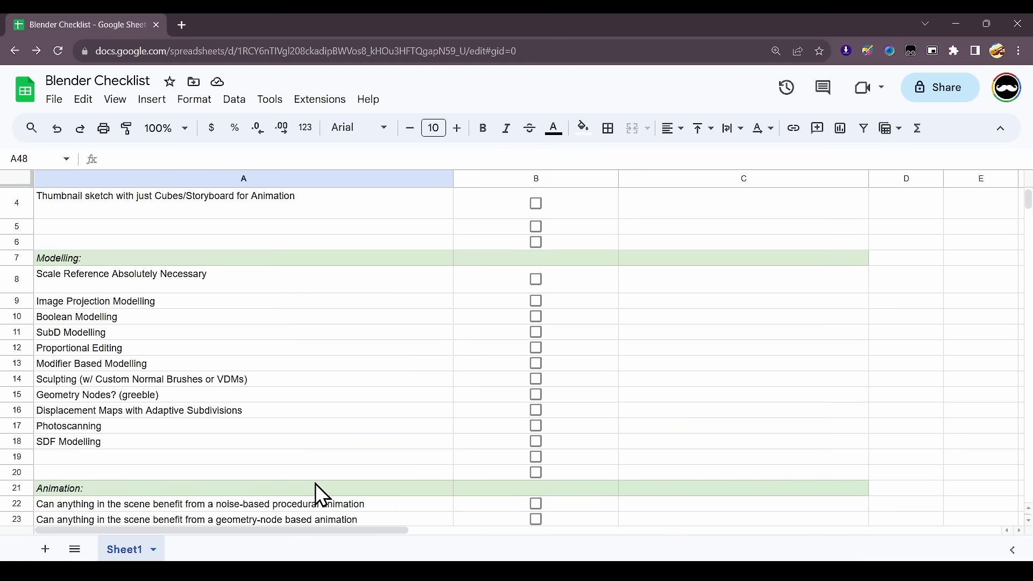
scroll(316, 483, up, 3)
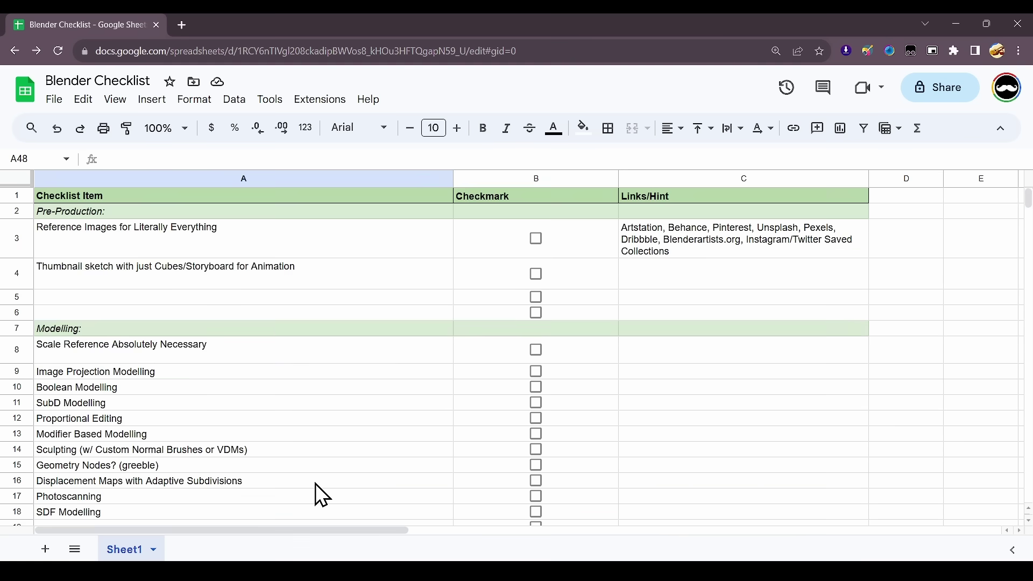
click(60, 329)
click(143, 374)
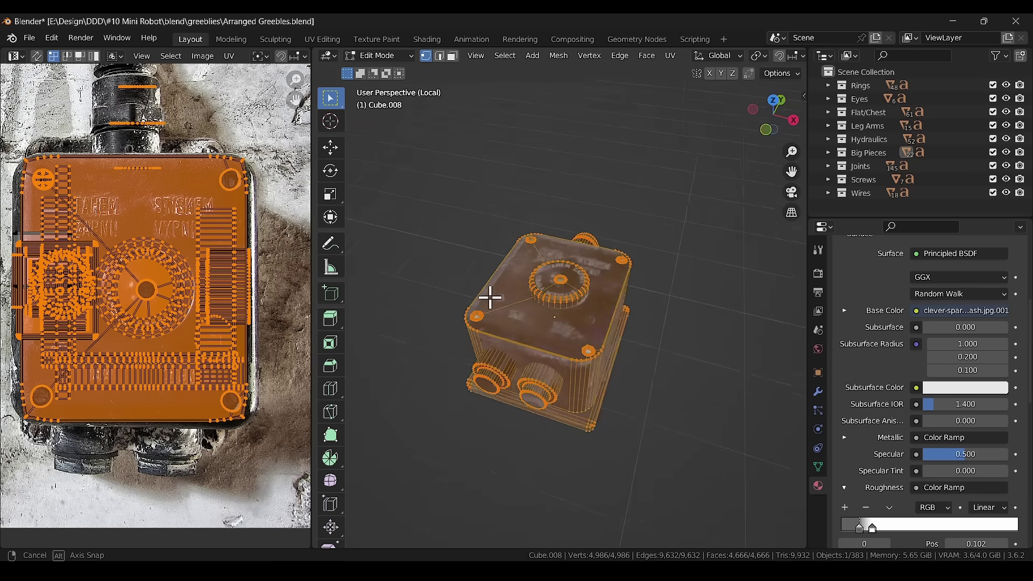
drag(492, 295, 532, 301)
Raise the plate's centre along Z with Sphere falloff proportional editing
key(Tab)
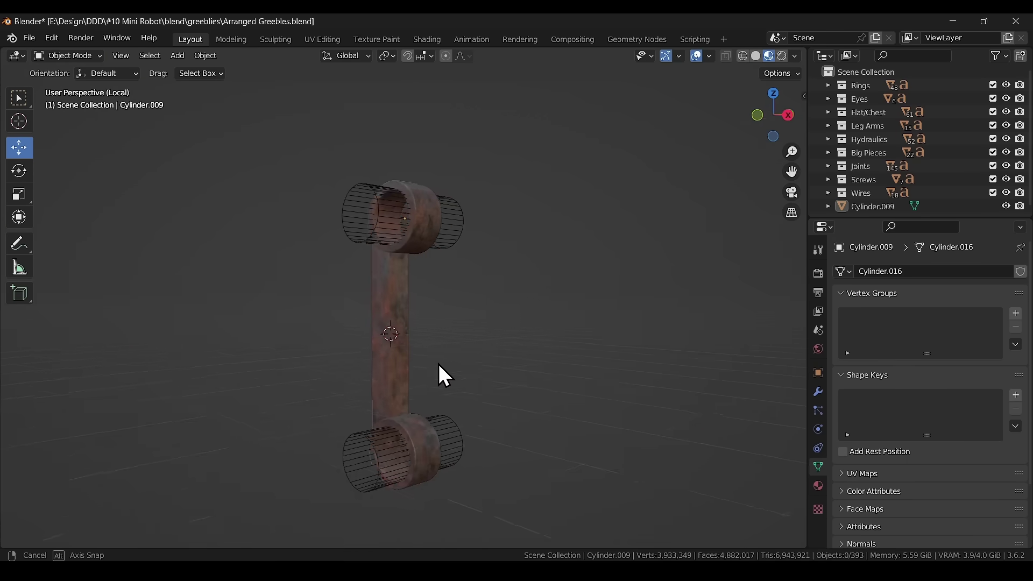
drag(439, 365, 533, 425)
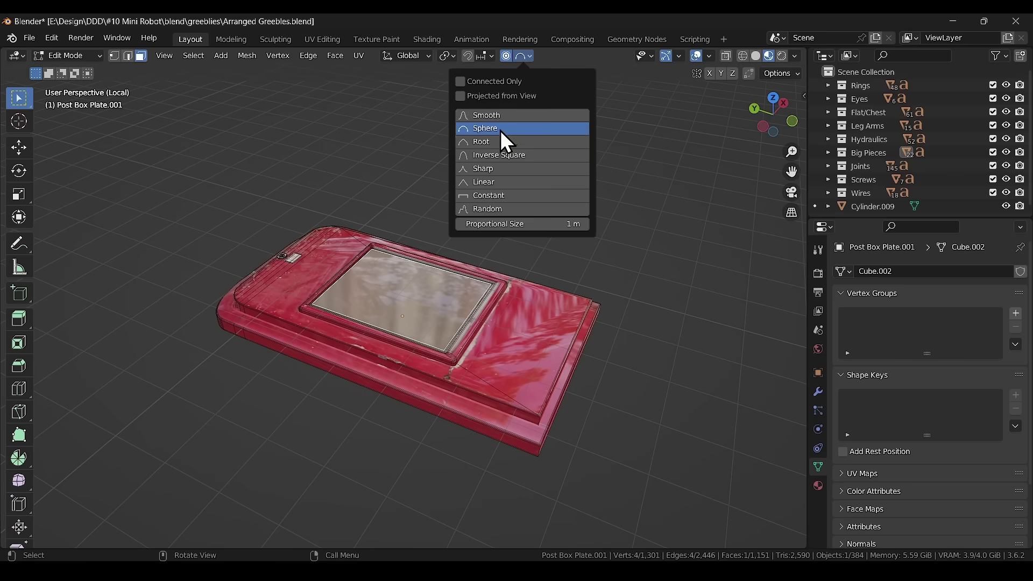
click(502, 133)
key(g)
key(z)
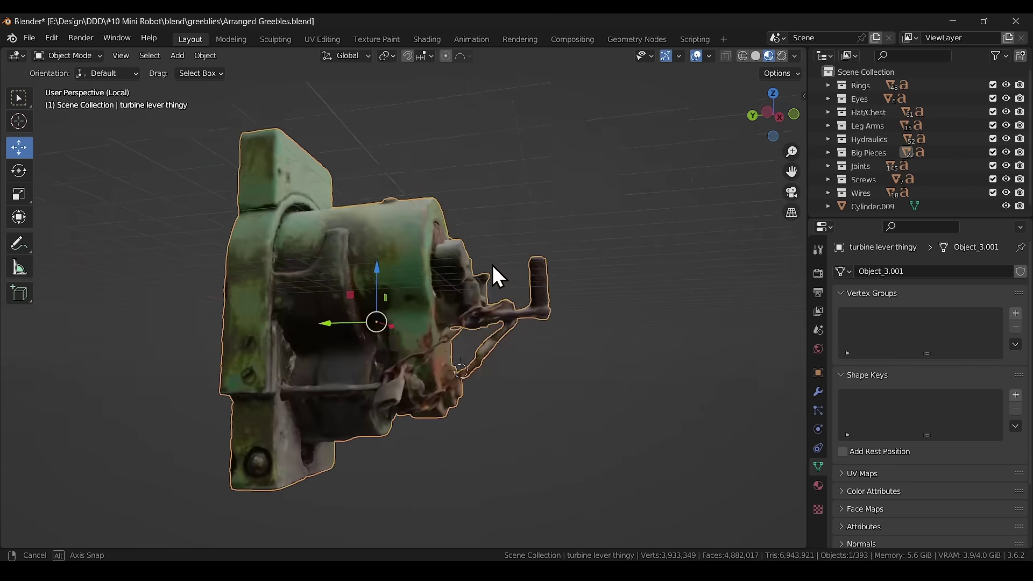
drag(492, 265, 320, 314)
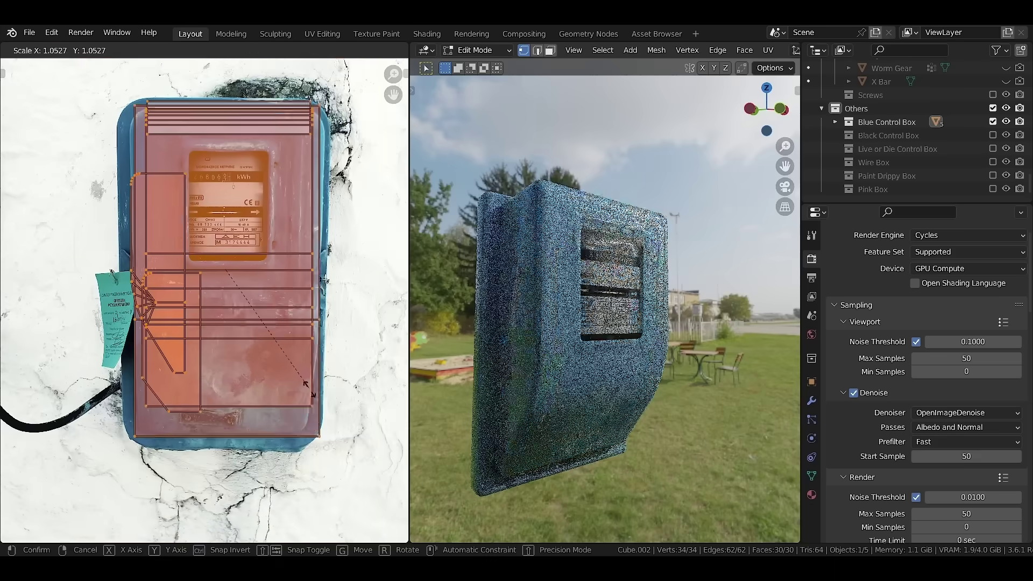
key(Return)
Drag the bike's Noise modifier Strength from -0.297 to 0.003
key(Tab)
drag(583, 425, 615, 434)
scroll(691, 321, down, 2)
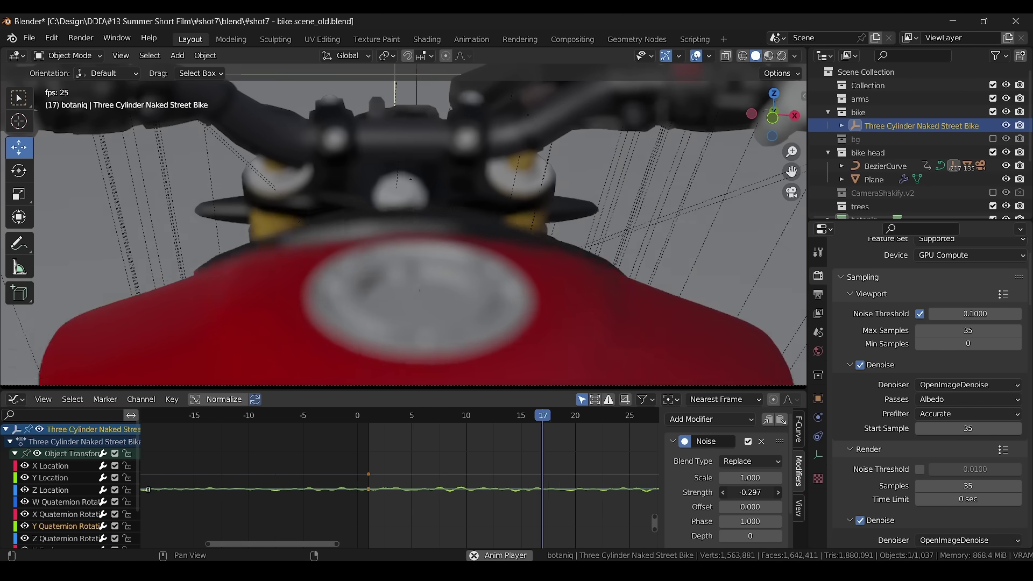
drag(750, 492, 769, 492)
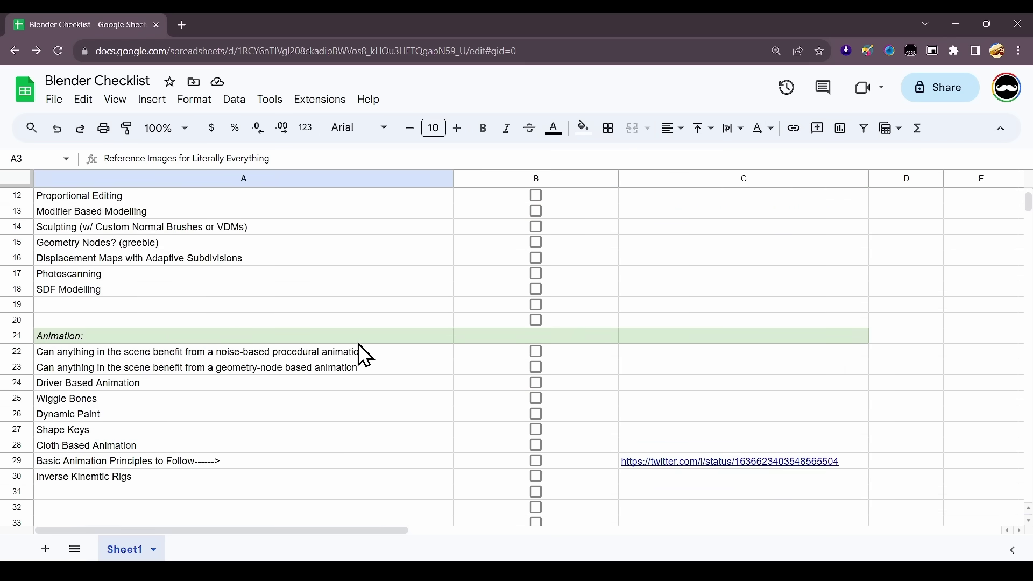
Step through Shading items: Image Projection Shading, Decals, Imperfection Maps, Custom Texture Mapping
scroll(359, 350, down, 5)
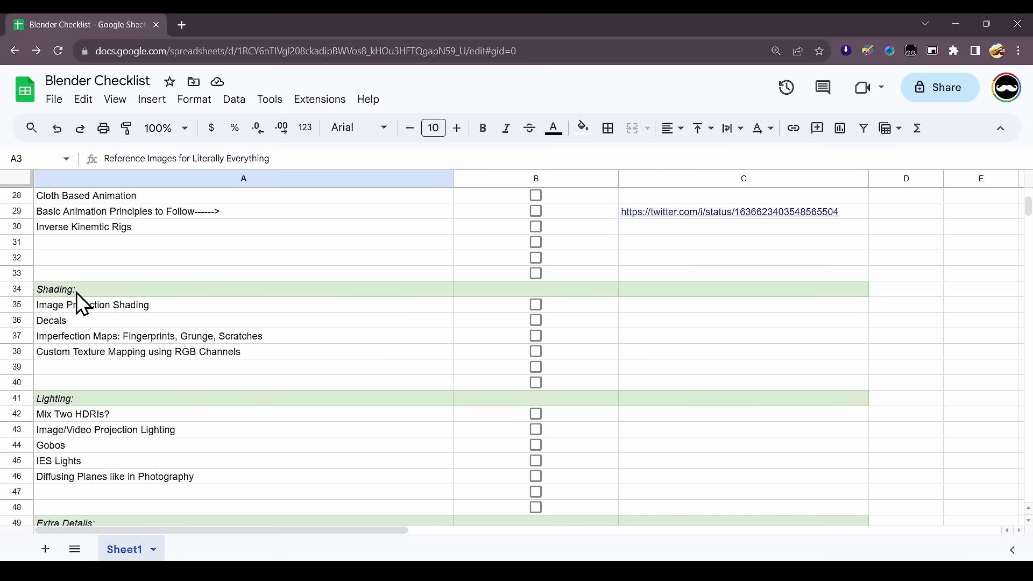
click(101, 290)
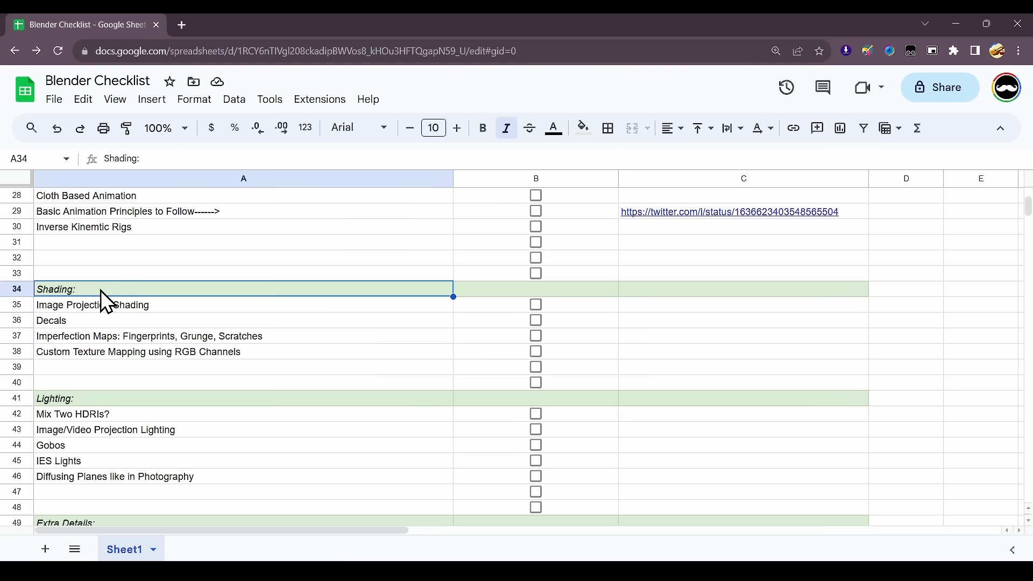
click(142, 312)
click(45, 321)
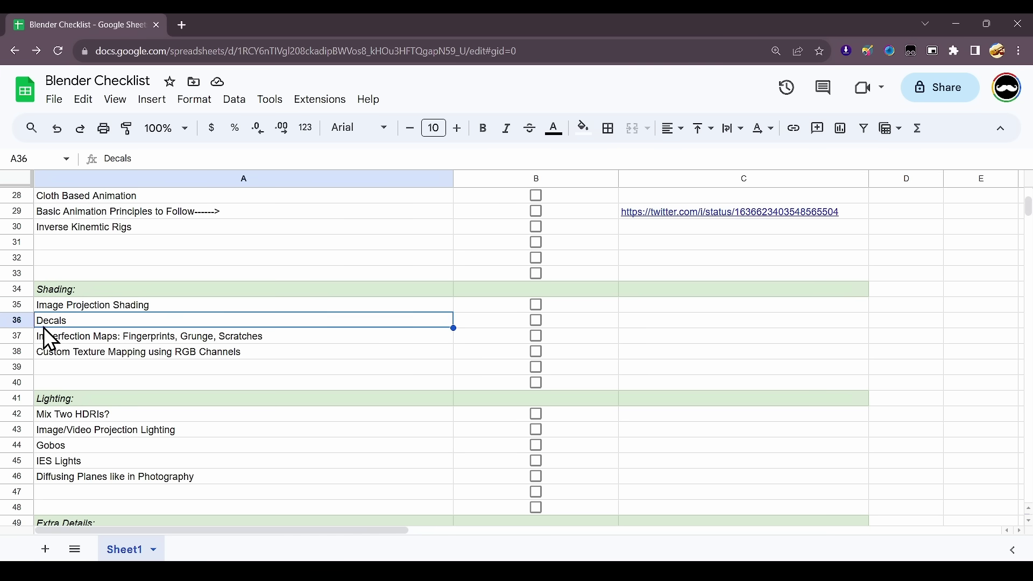
click(72, 337)
click(74, 355)
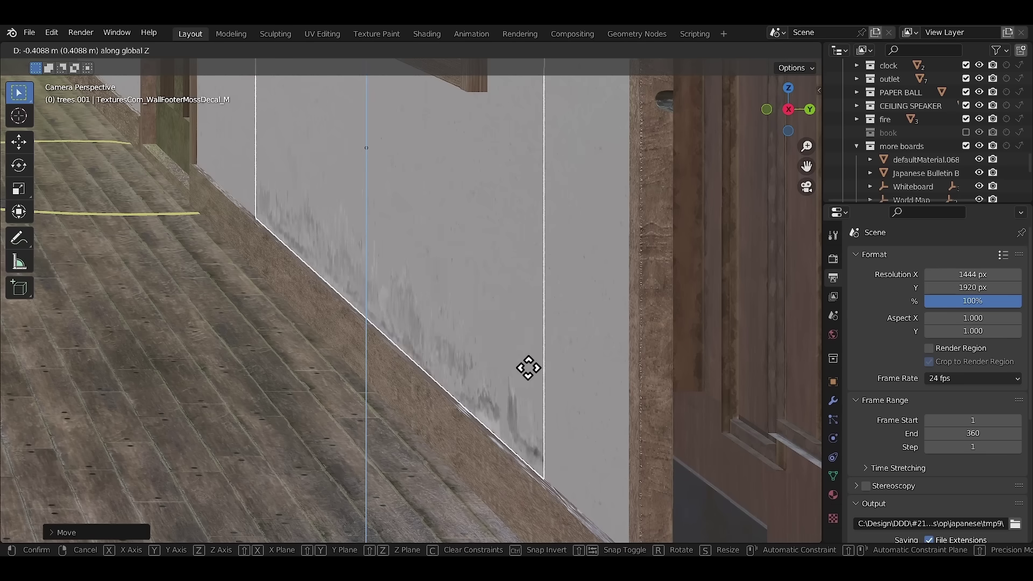
Scale the wall decal along X and move it along Z
key(s)
key(x)
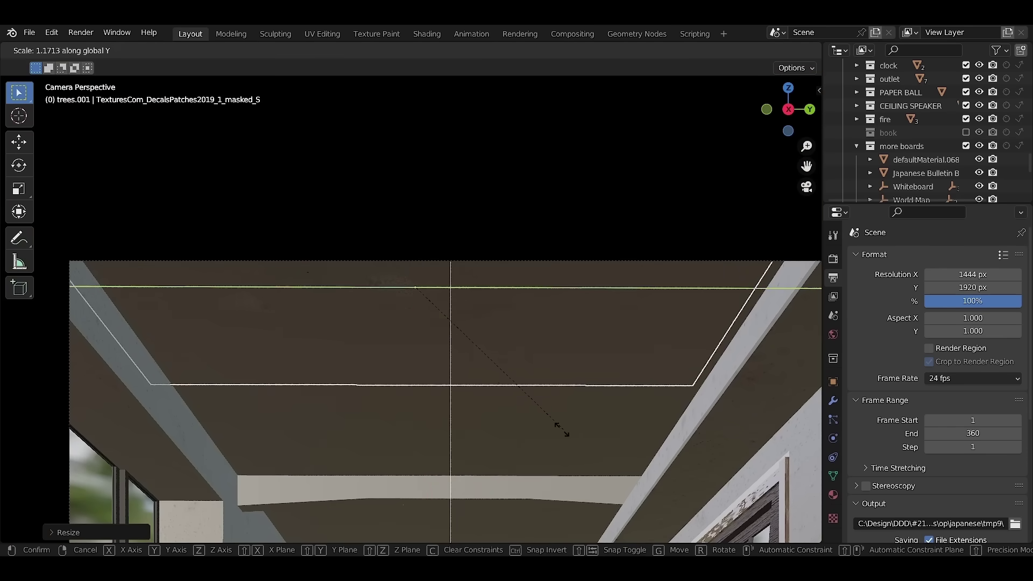
click(585, 455)
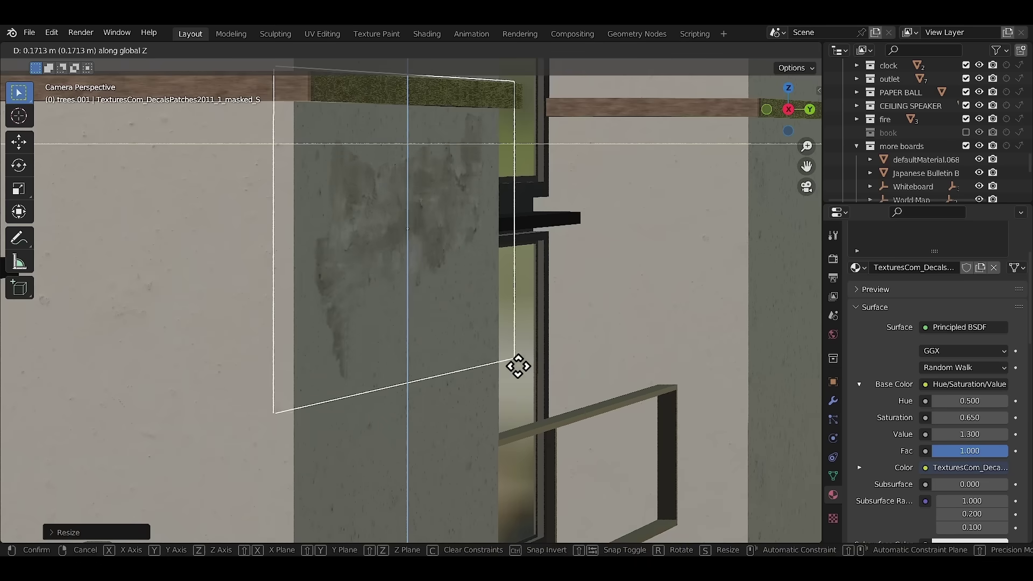
click(446, 287)
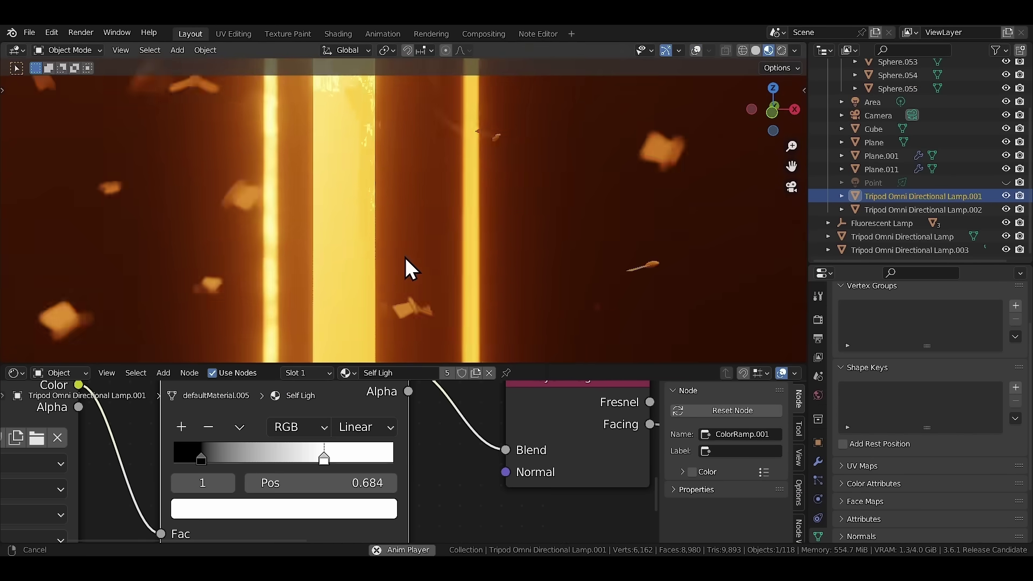
Set ColorRamp stops to 0.05 and 0.535, contrast 1.062, and paint darker brown on the violin
drag(205, 459, 186, 461)
drag(323, 458, 295, 459)
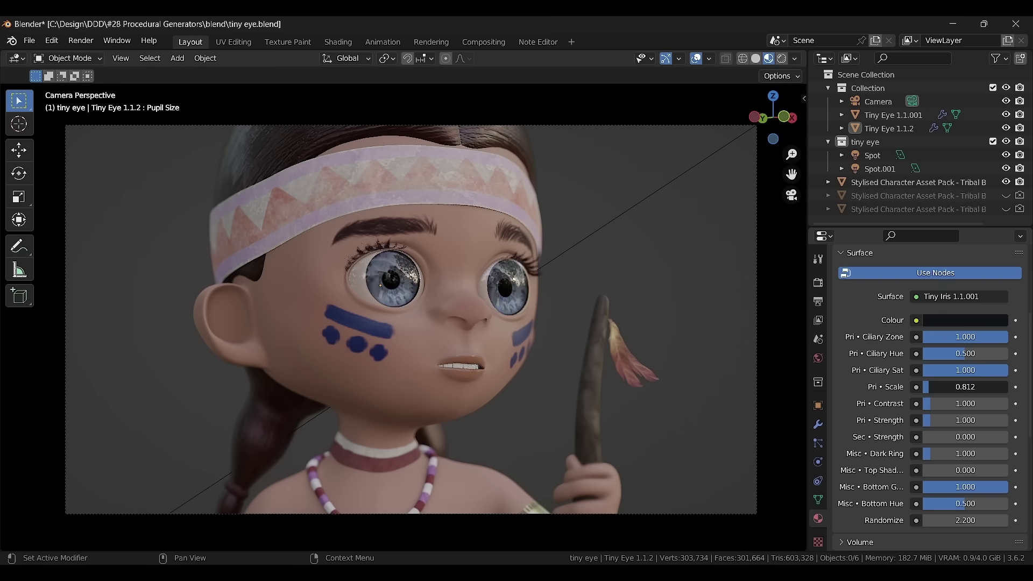
drag(929, 387, 941, 404)
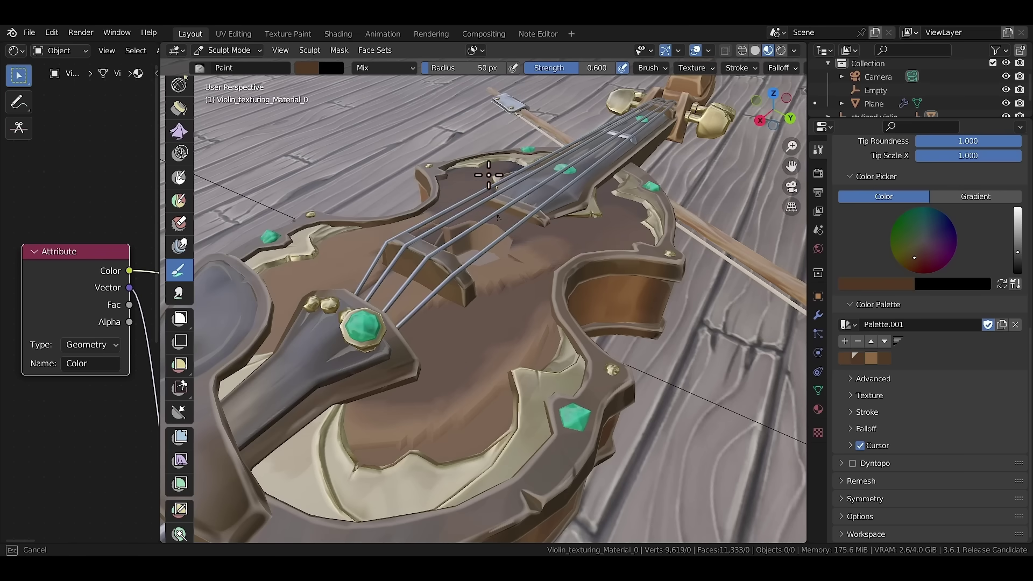
drag(647, 206, 374, 325)
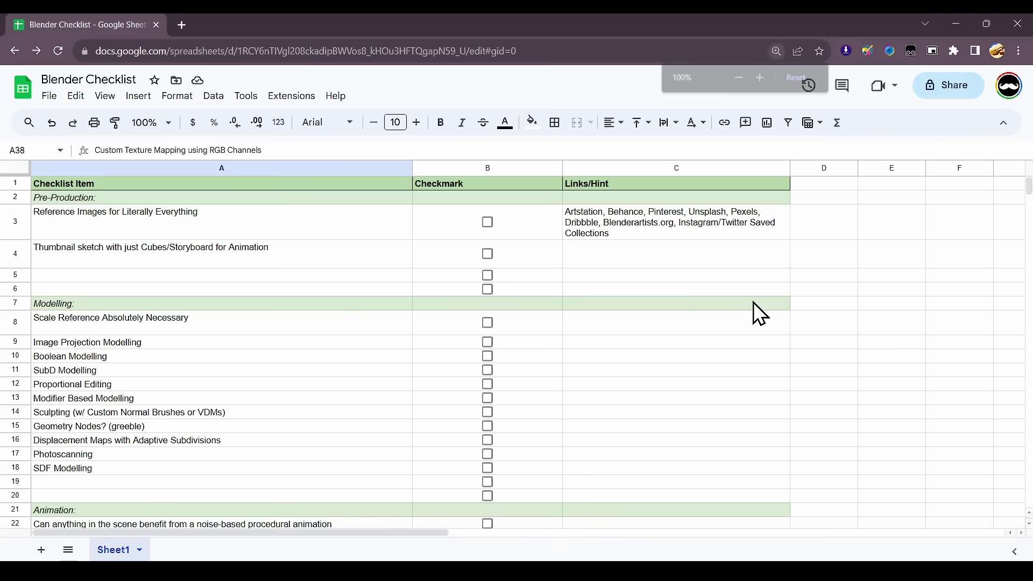
Zoom the page out to 33% so the checklist shows from Pre-Production through Post Process
key(ctrl+minus)
key(ctrl+minus)
key(ctrl+minus)
key(ctrl+minus)
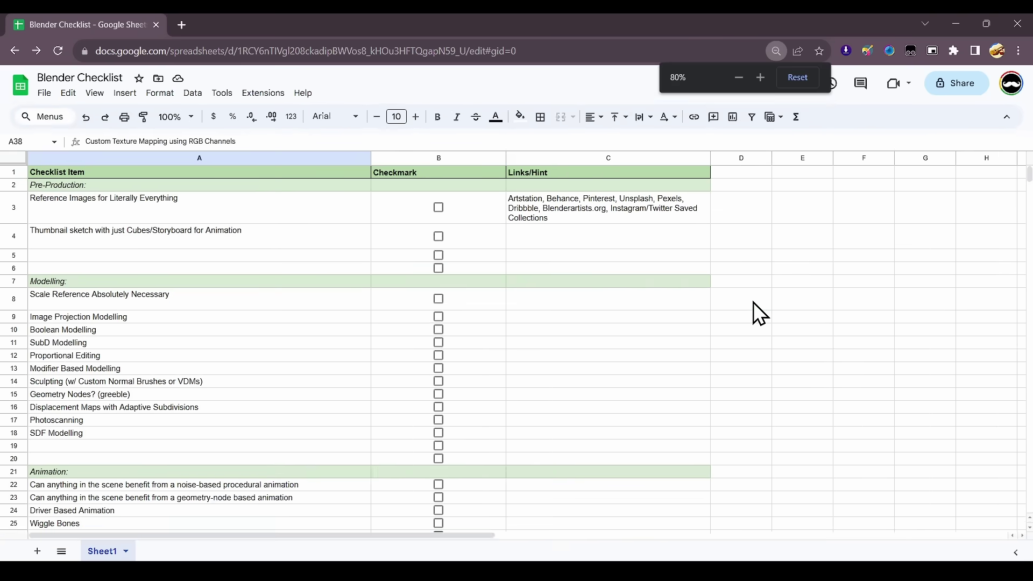
key(ctrl+minus)
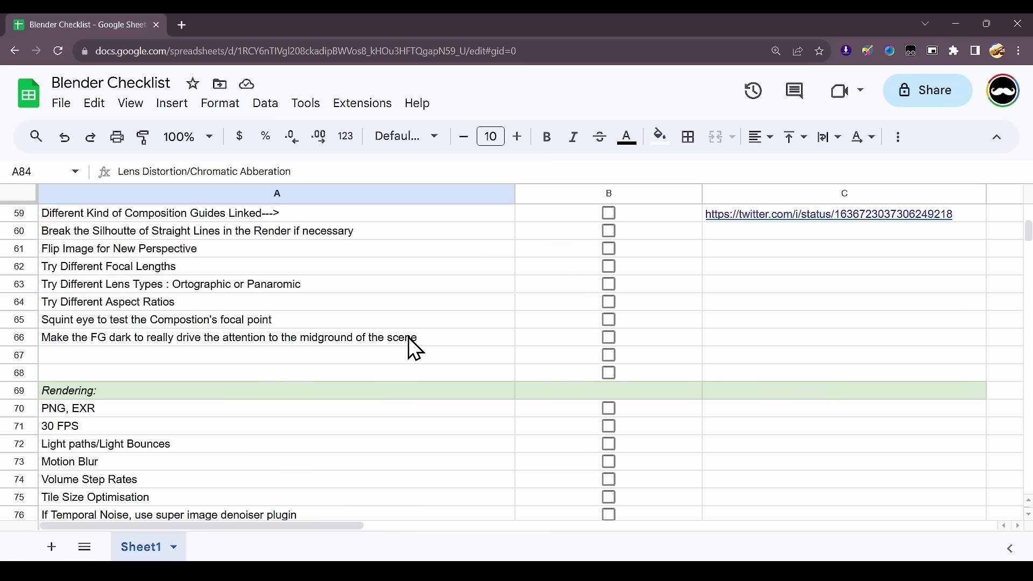
Enter 'add halation and noise' as a new item in cell A101
scroll(408, 337, down, 12)
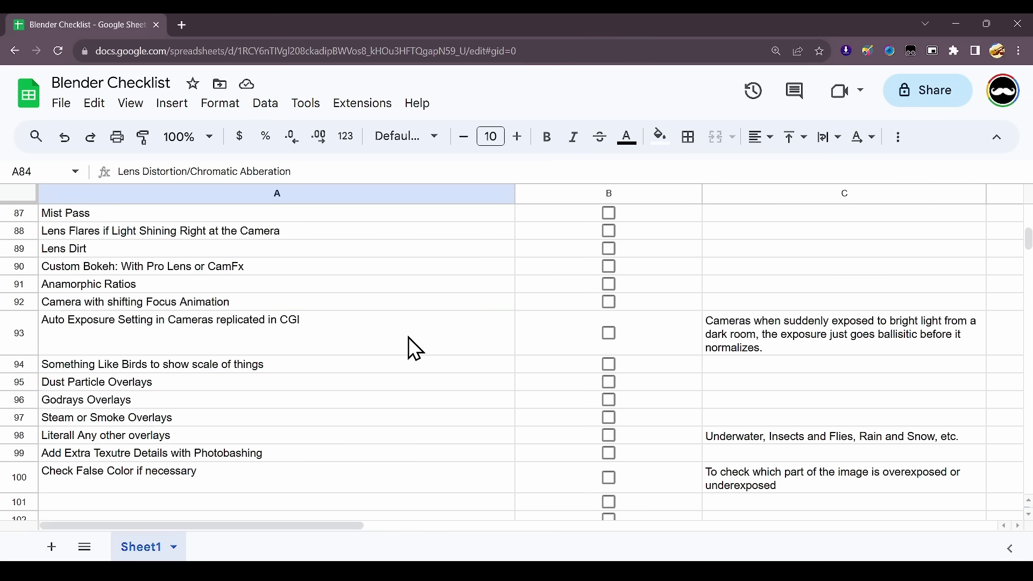
click(174, 336)
text(add halation and noise)
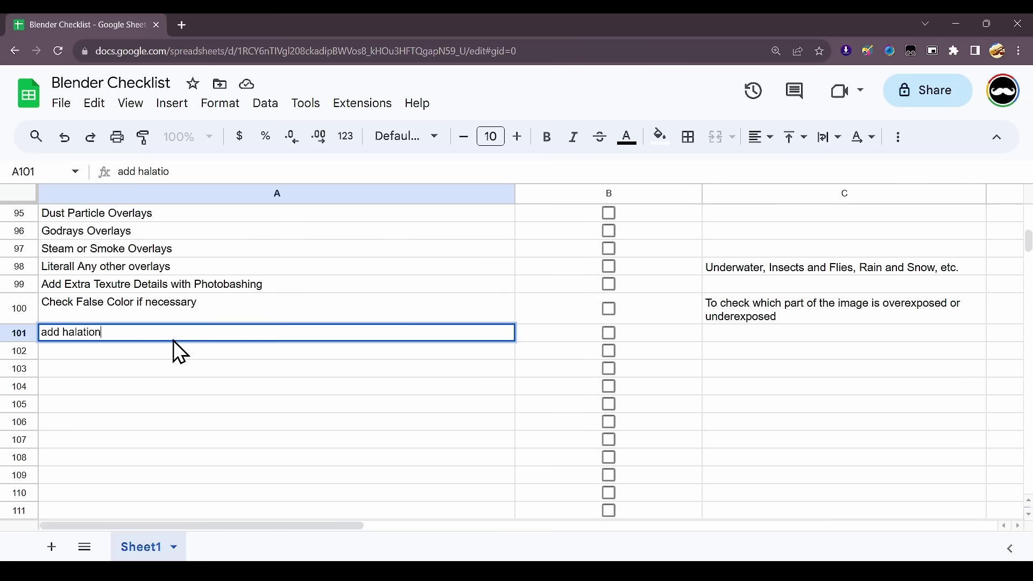
key(Return)
Write the Auto Exposure hint in C93 about exposure going ballistic under sudden bright light
key(ctrl+0)
scroll(377, 344, up, 5)
click(605, 411)
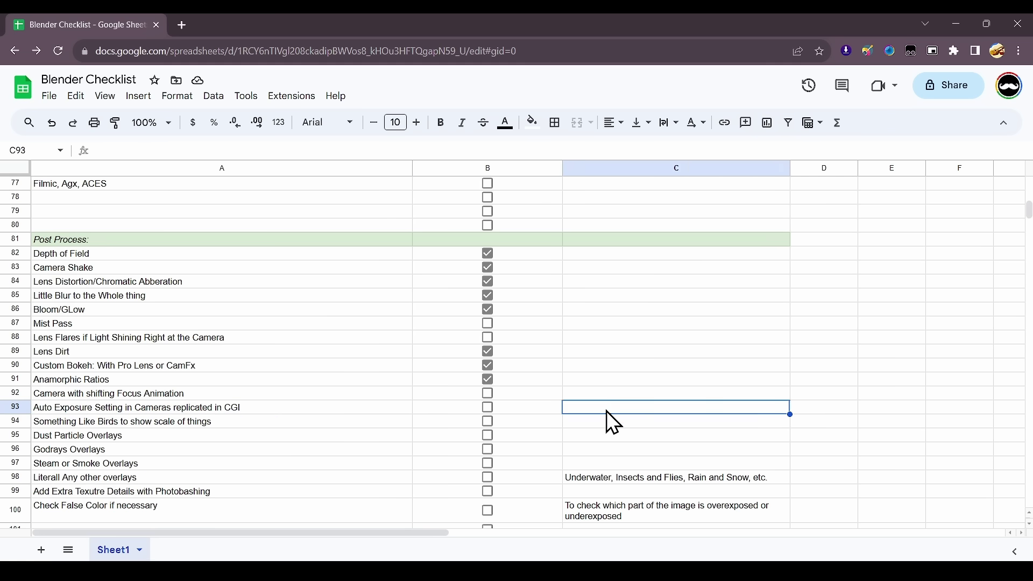
text(cameras when e)
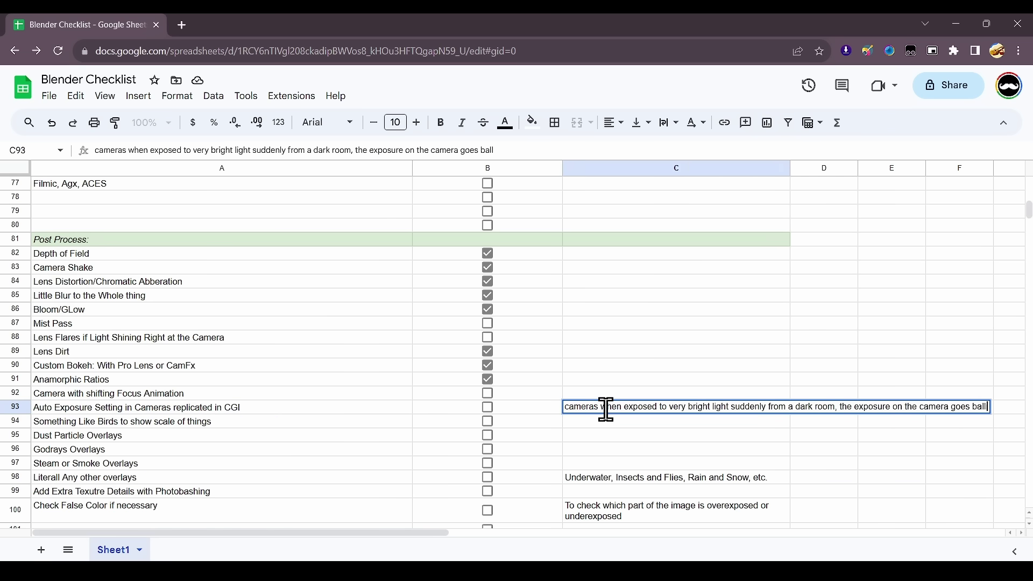
text(istic for a second before it normalises)
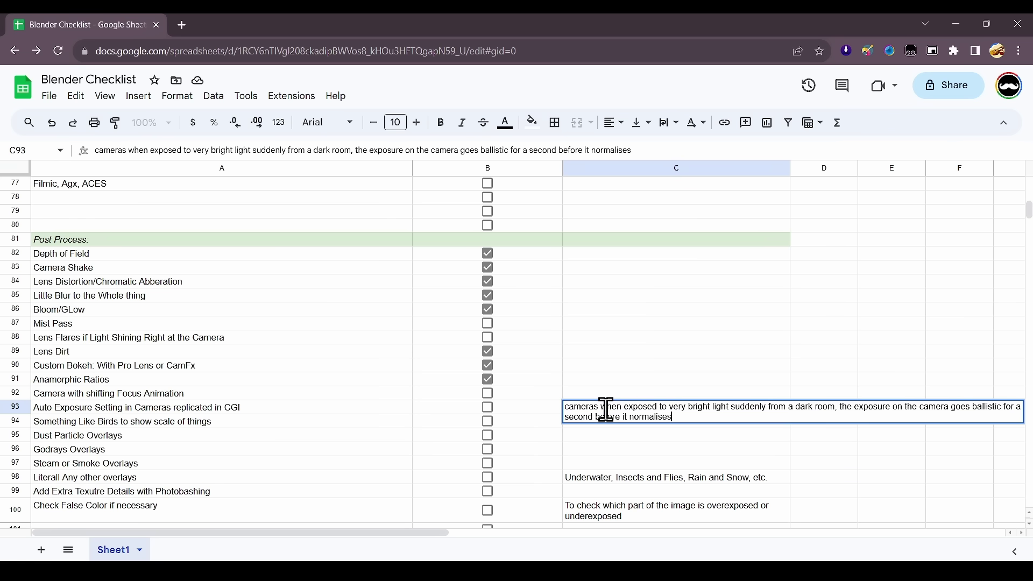
text(.)
key(Return)
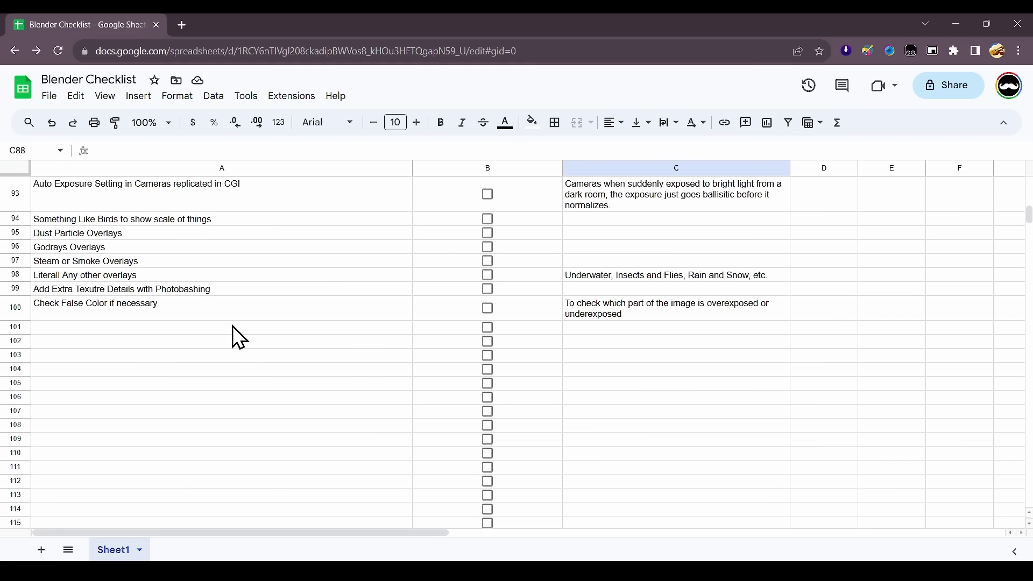
Enter 'your valuable input' in A101 below Check False Color, then zoom out to 50%
click(175, 327)
text(your valuable input)
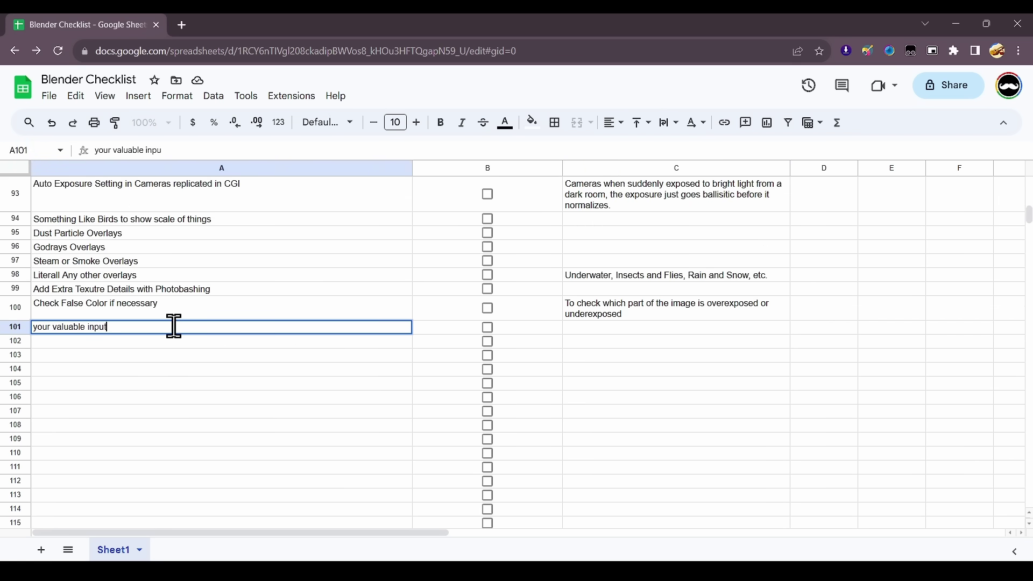
key(Return)
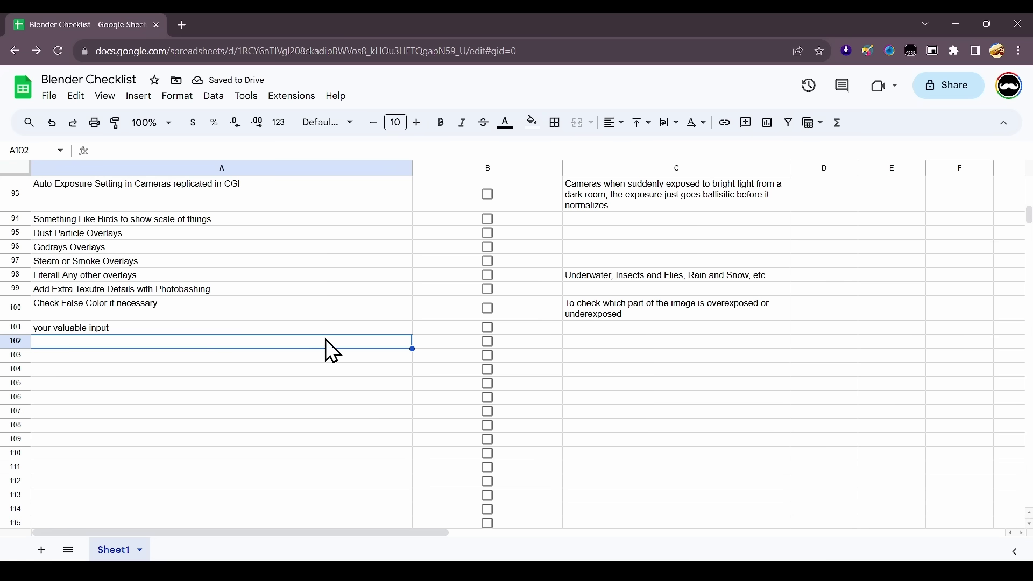
key(ctrl+minus)
key(ctrl+minus)
key(ctrl+minus)
key(ctrl+minus)
key(ctrl+minus)
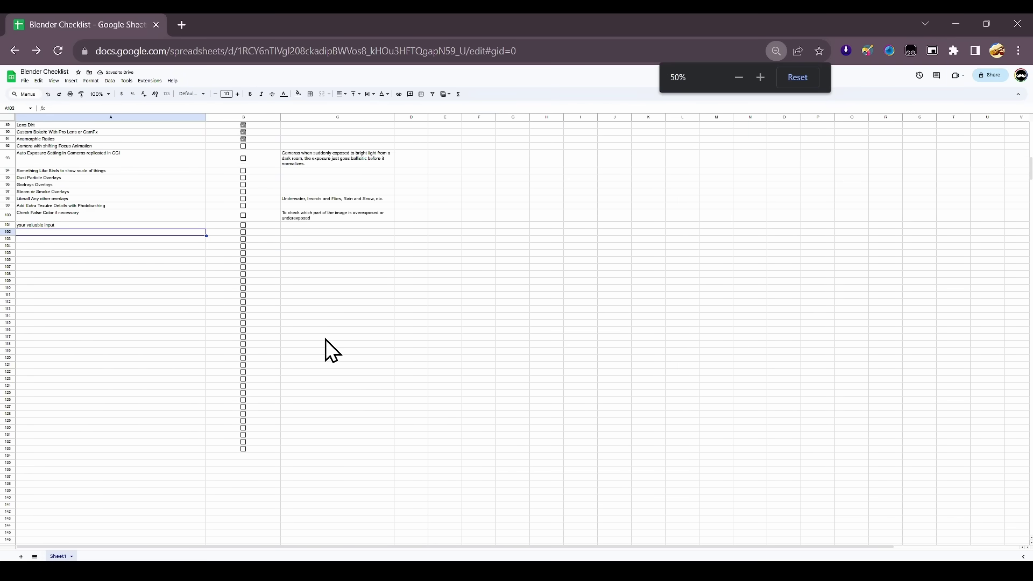
Scroll back up to row 1 to view the checklist from its Pre-Production header
scroll(325, 339, up, 5)
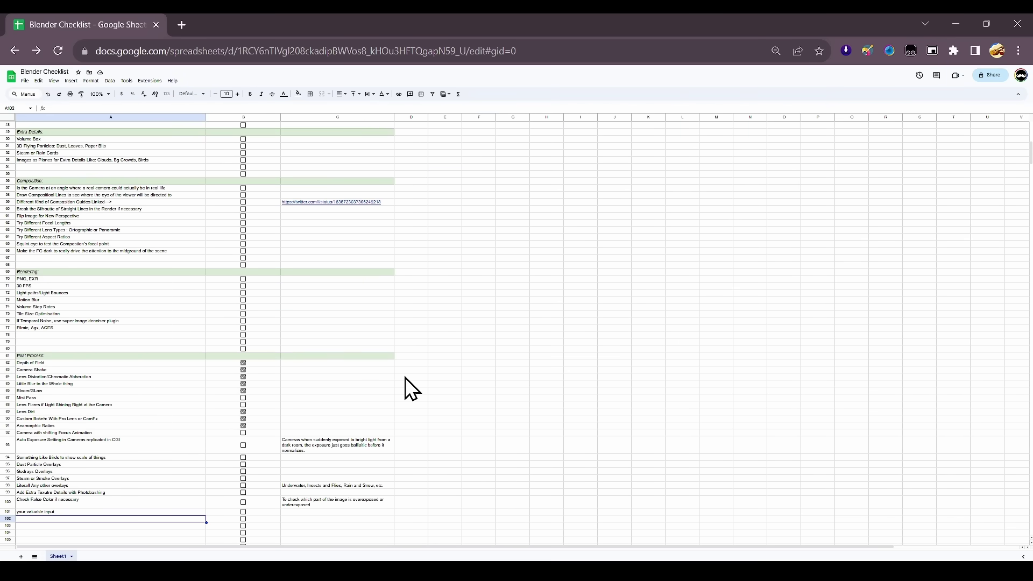
scroll(405, 377, up, 6)
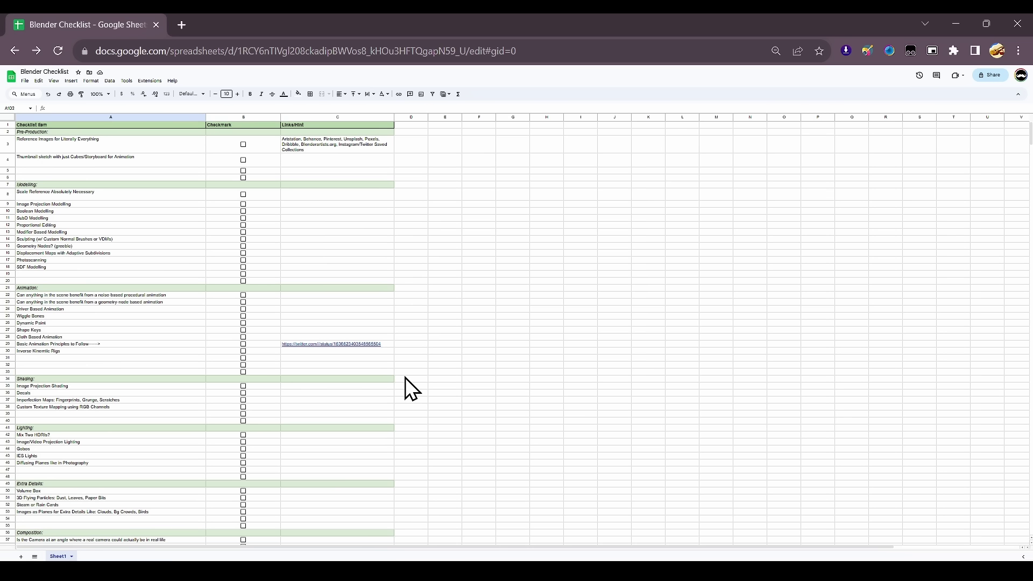